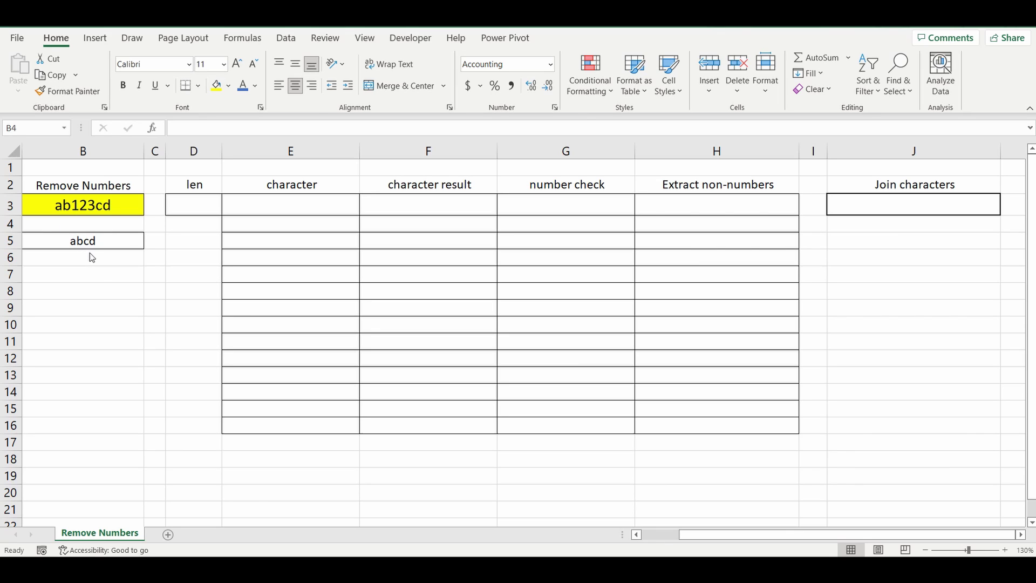
Enter 12aaa97bbb in B3 so B5 shows aaabbb, then start retyping B3 as ccc-876bb.
click(84, 210)
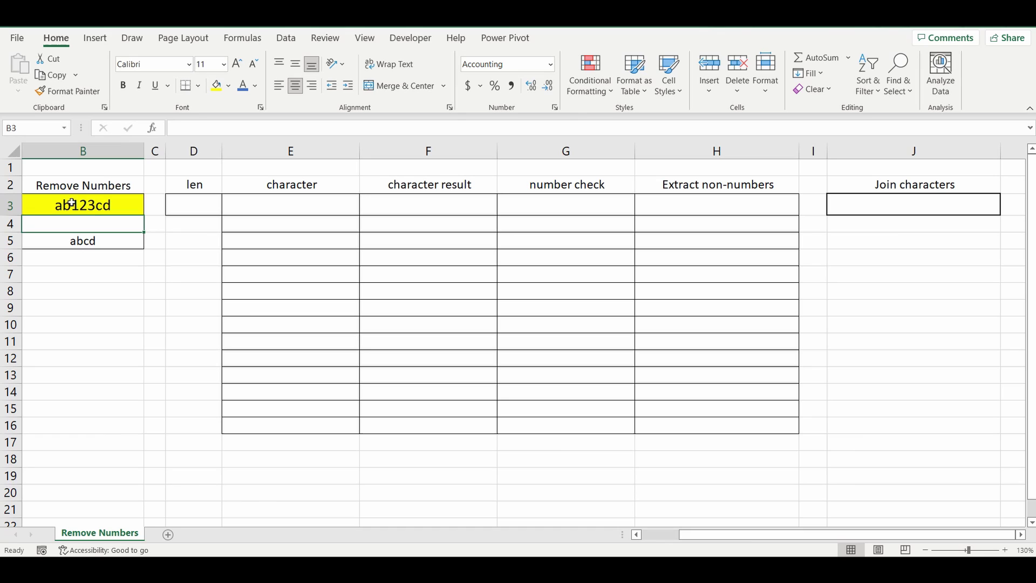
text(12)
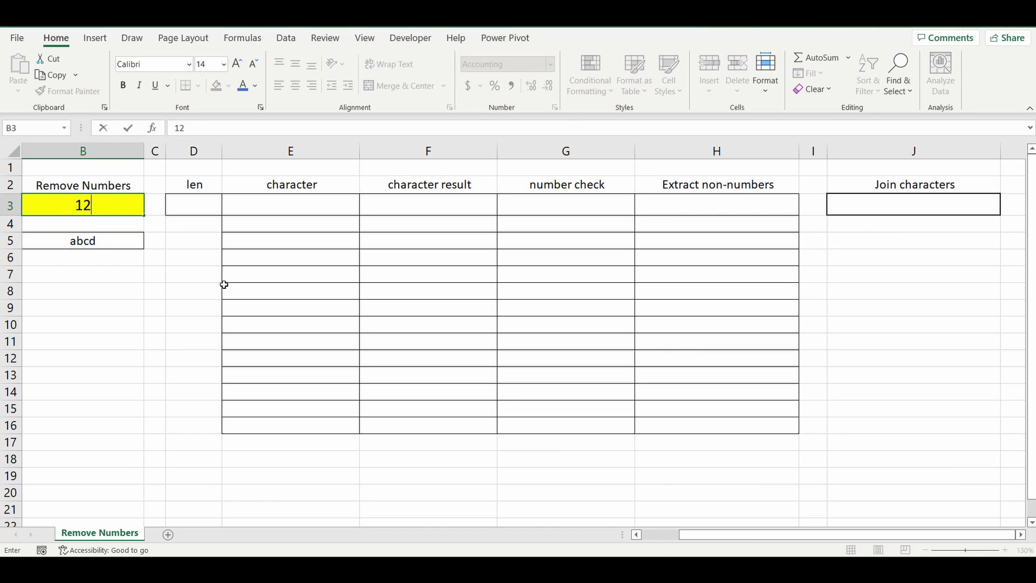
text(aaa97bbb)
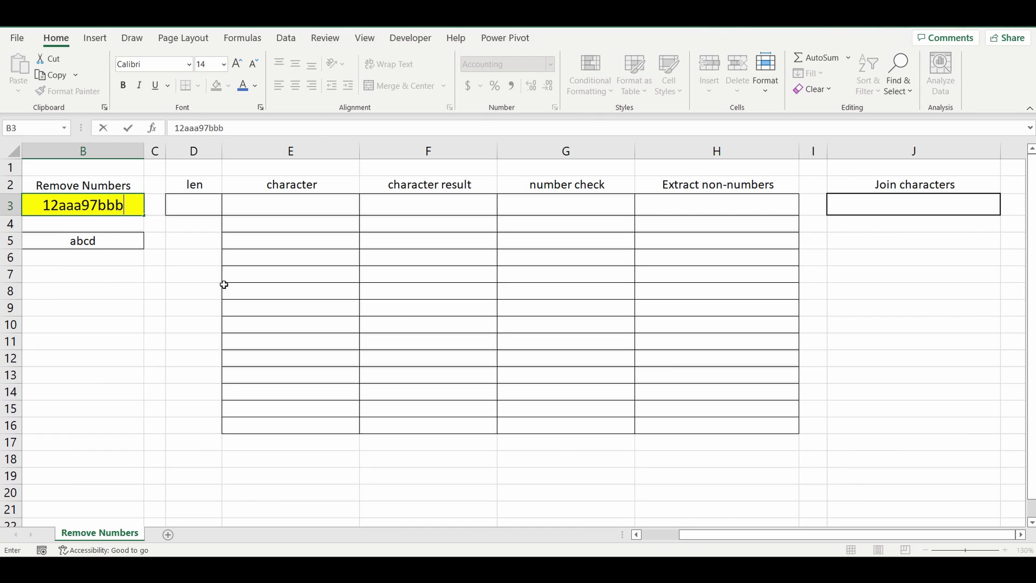
key(Return)
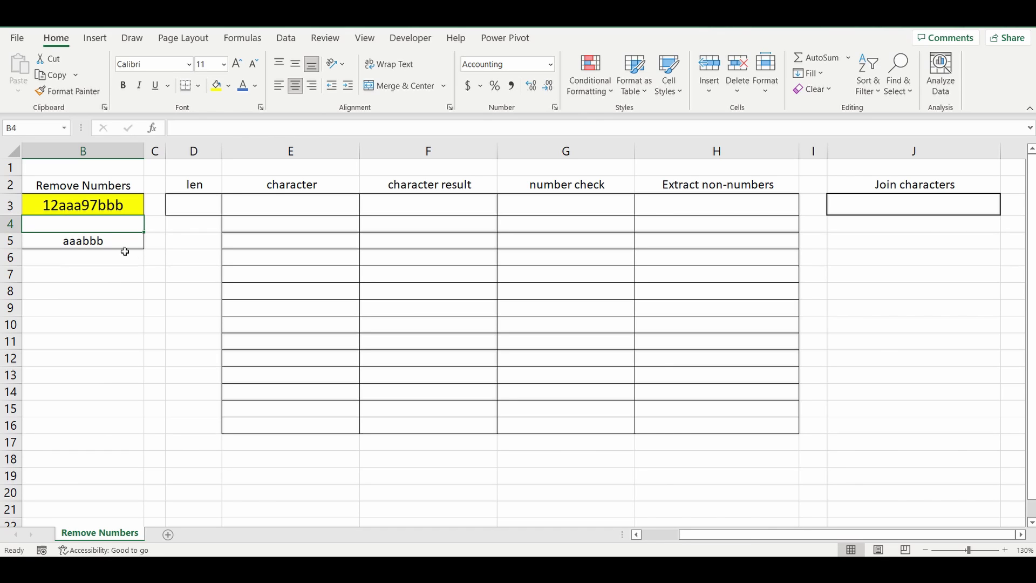
click(87, 205)
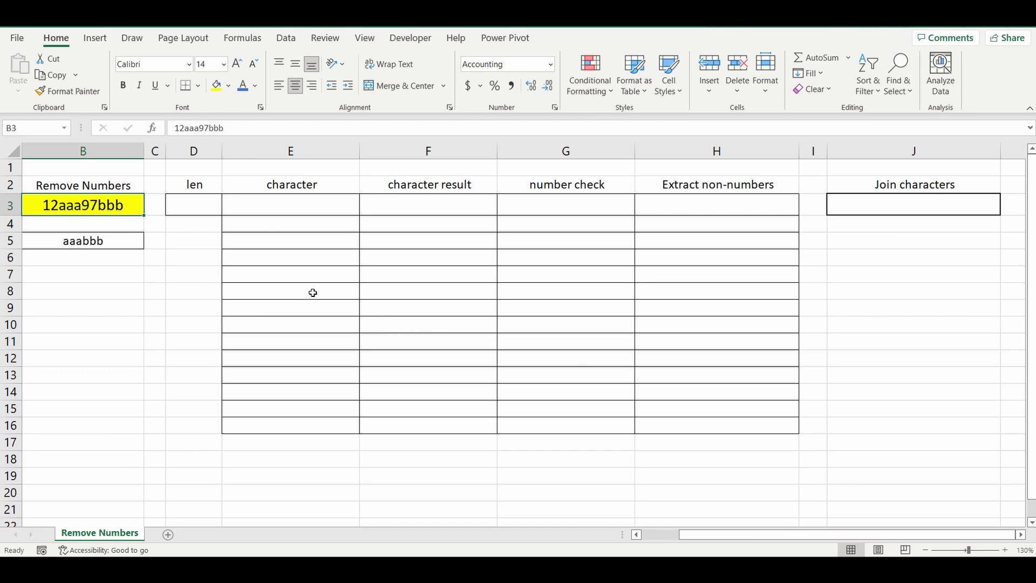
text(ccc-)
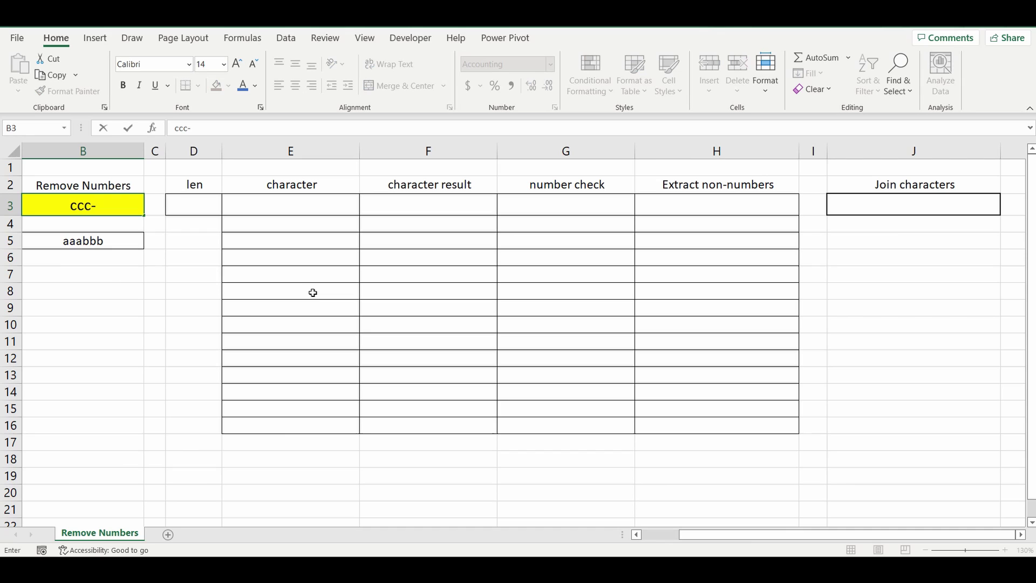
text(876bb)
key(Return)
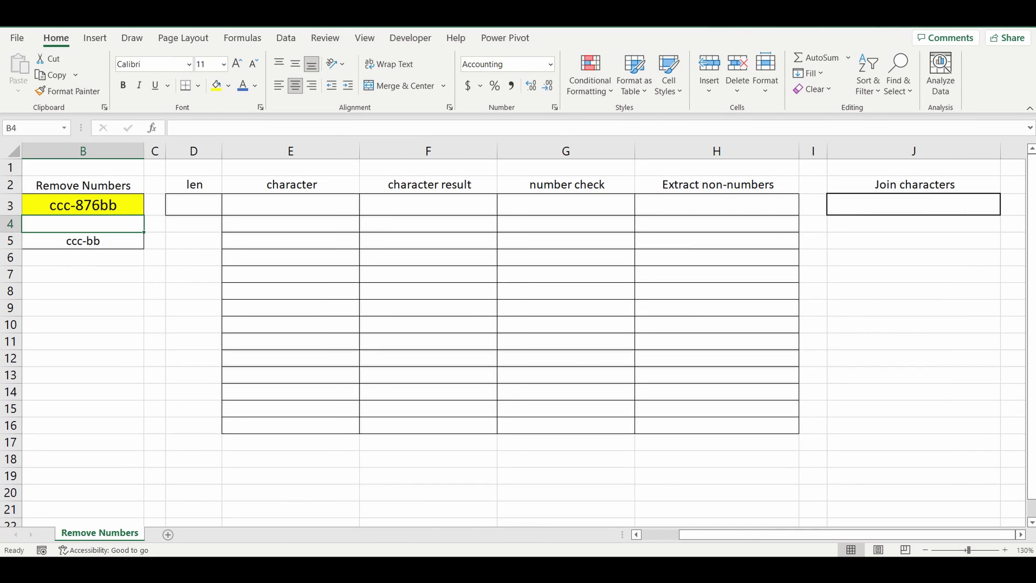
click(193, 205)
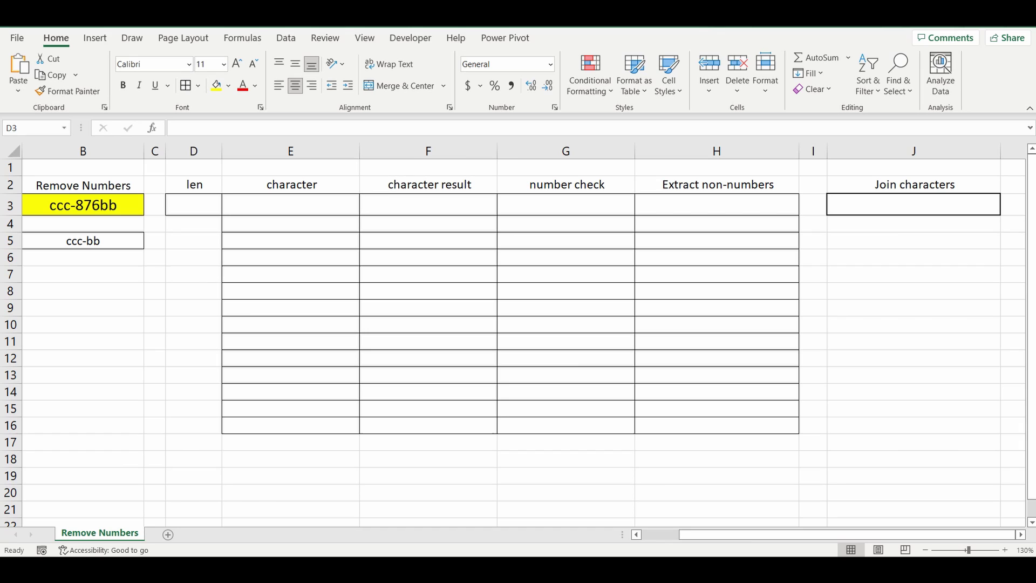
Enter =LEN(B3) in D3 so it returns 9 for ccc-876bb.
click(195, 204)
text(=)
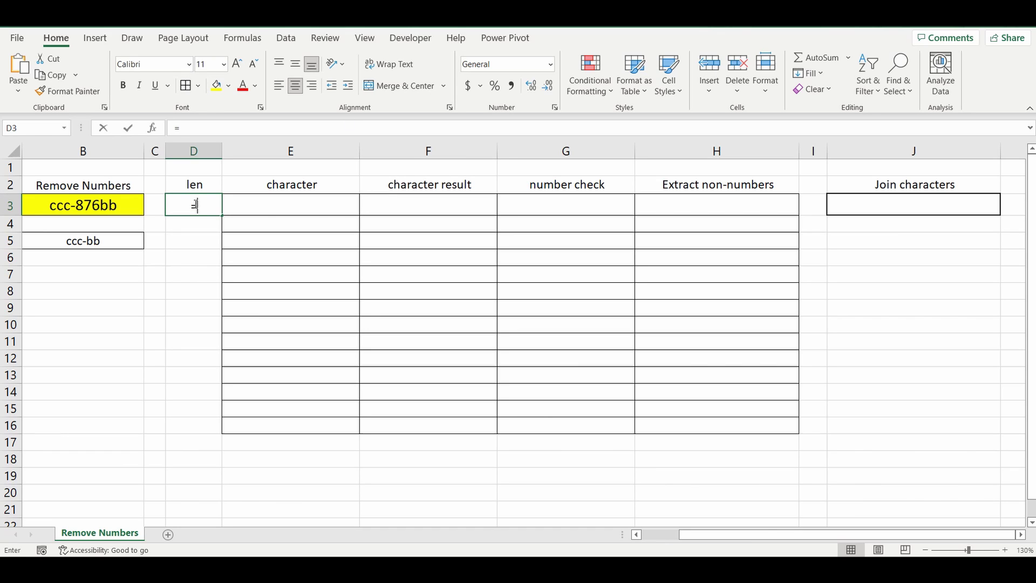
text(len()
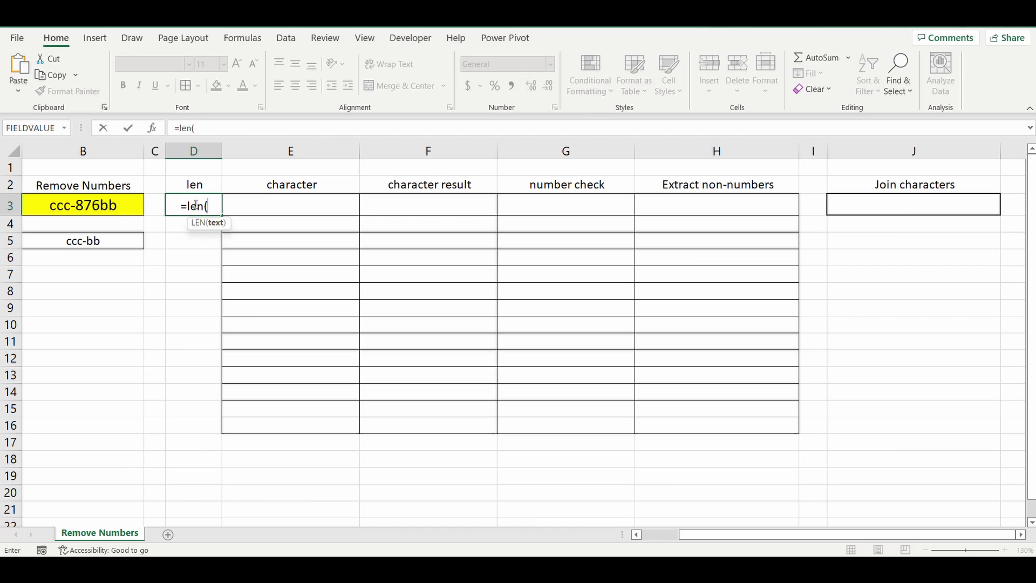
click(95, 203)
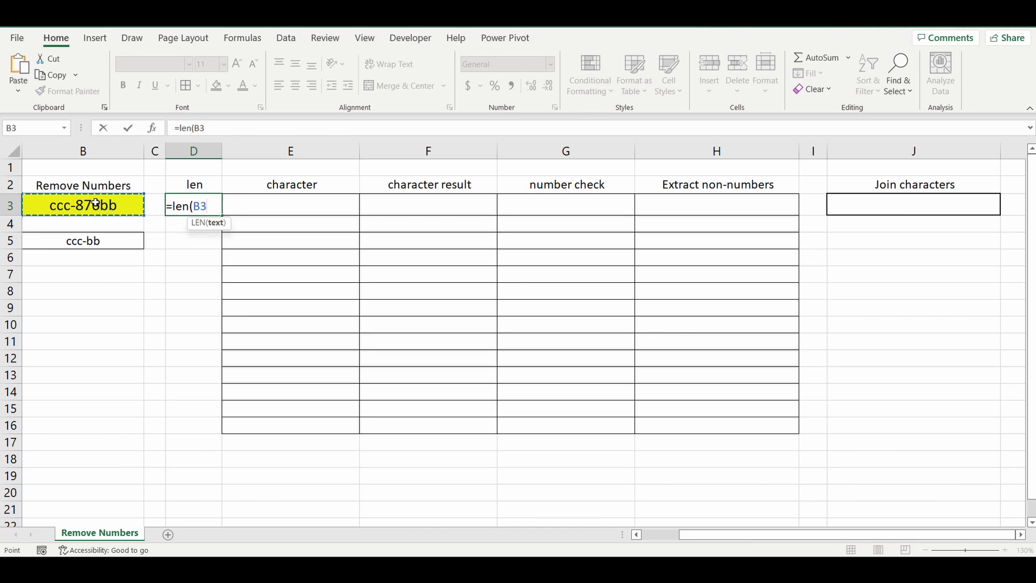
text())
key(Return)
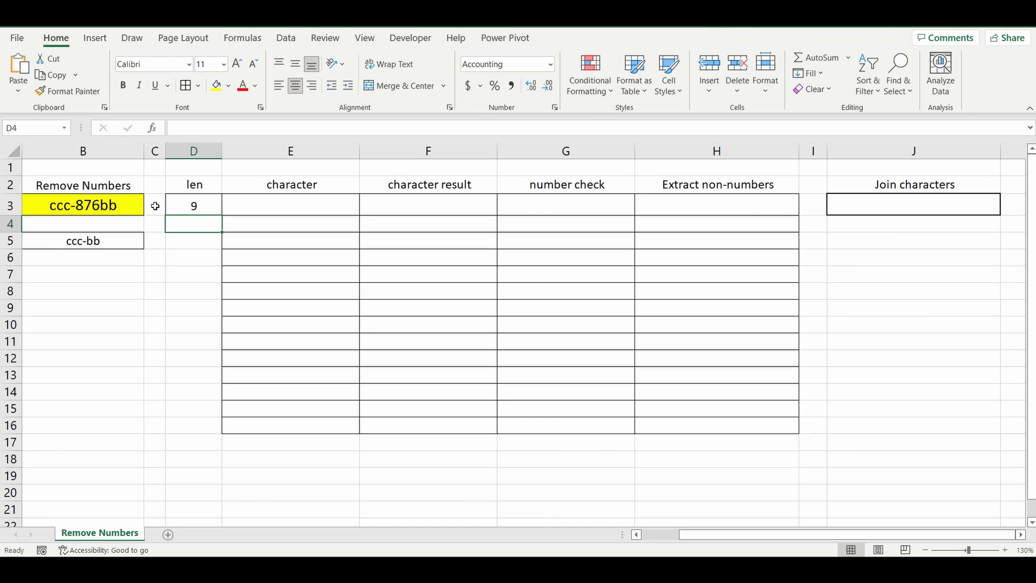
Enter =ROW(INDIRECT("1:"&LEN(B3))) in E3 so positions 1 through 9 spill to E11.
click(272, 210)
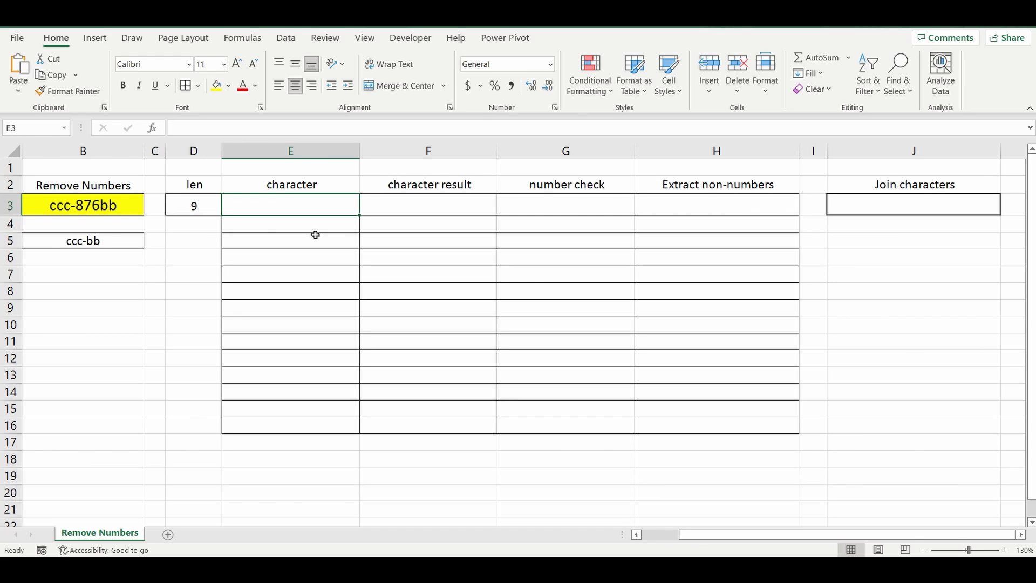
text(=row)
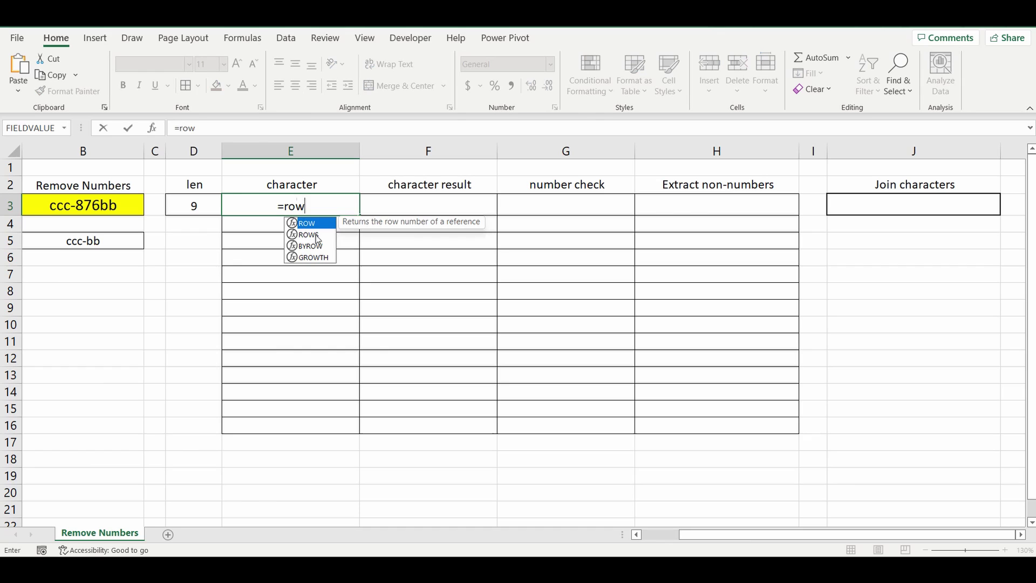
text(()
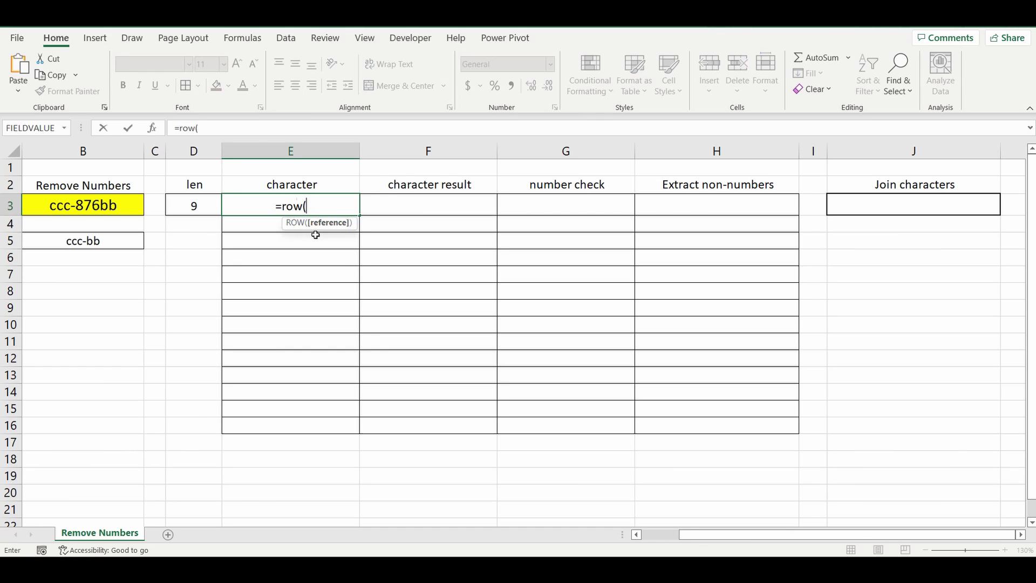
text(ind)
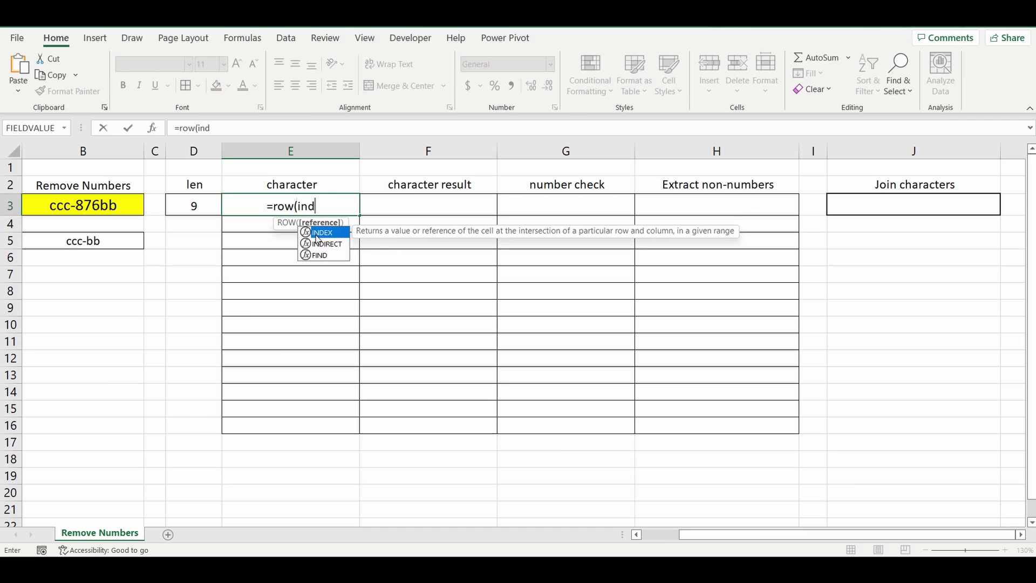
text(irect()
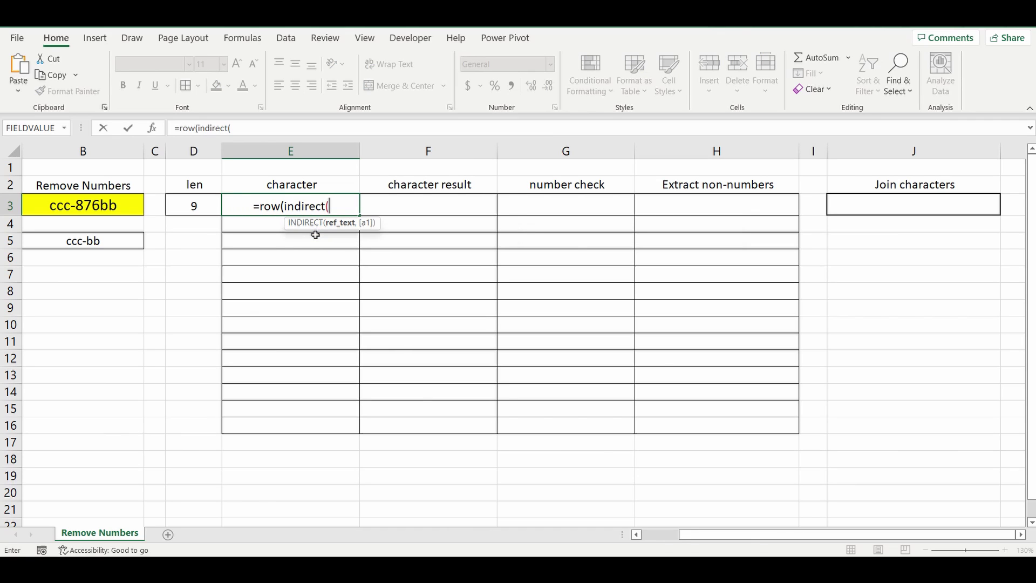
text("1:)
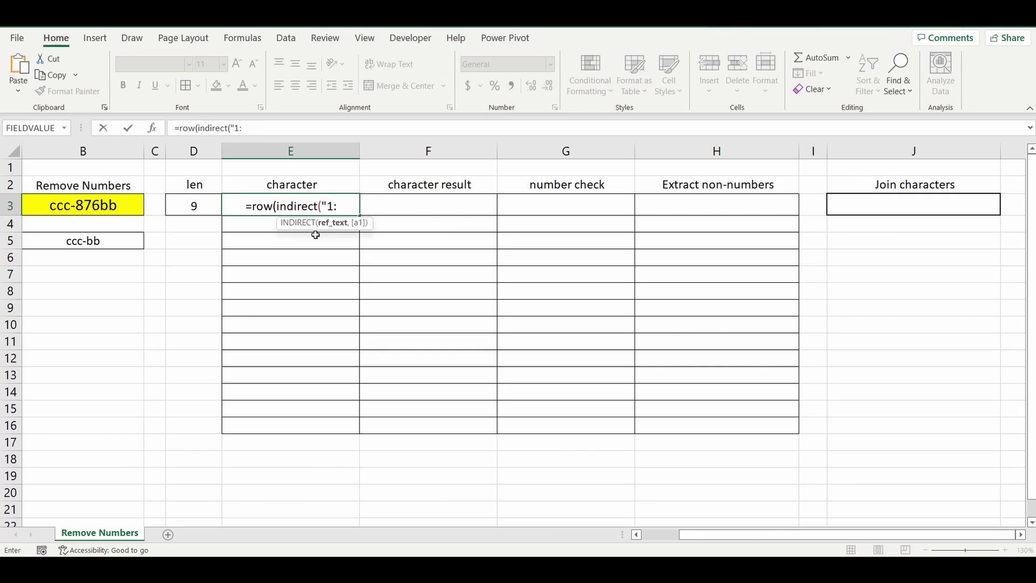
text(")
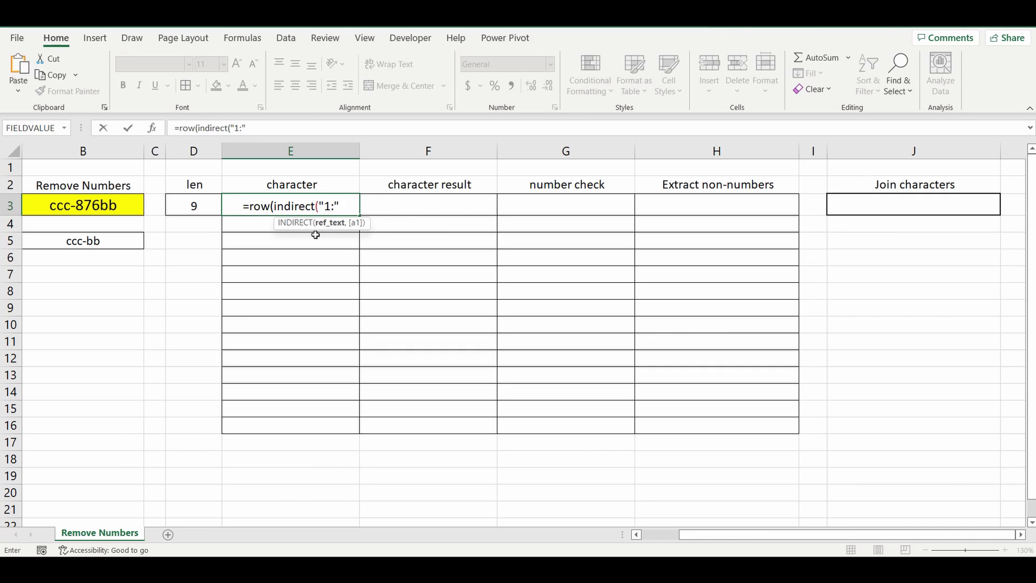
text(&)
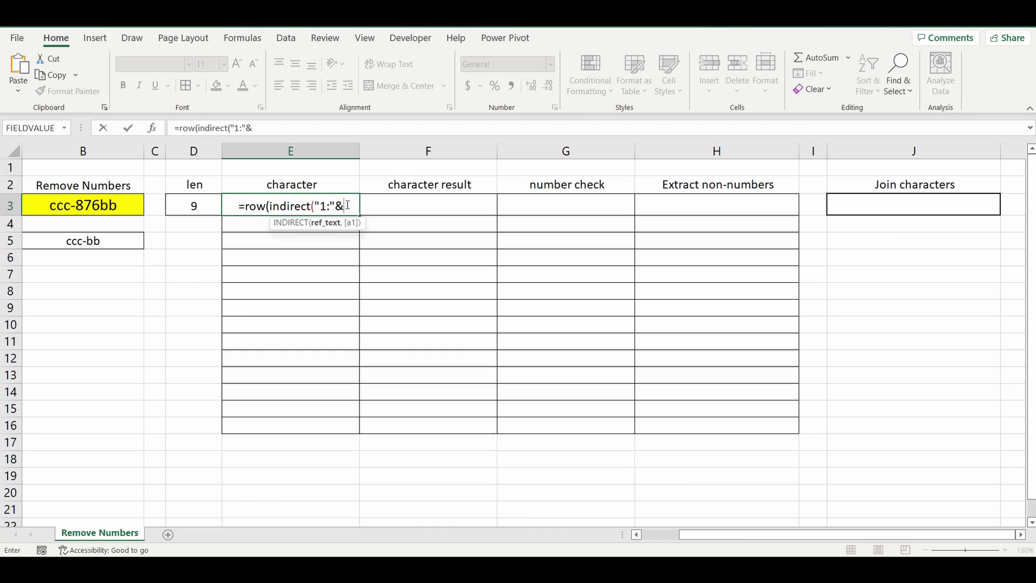
text(len()
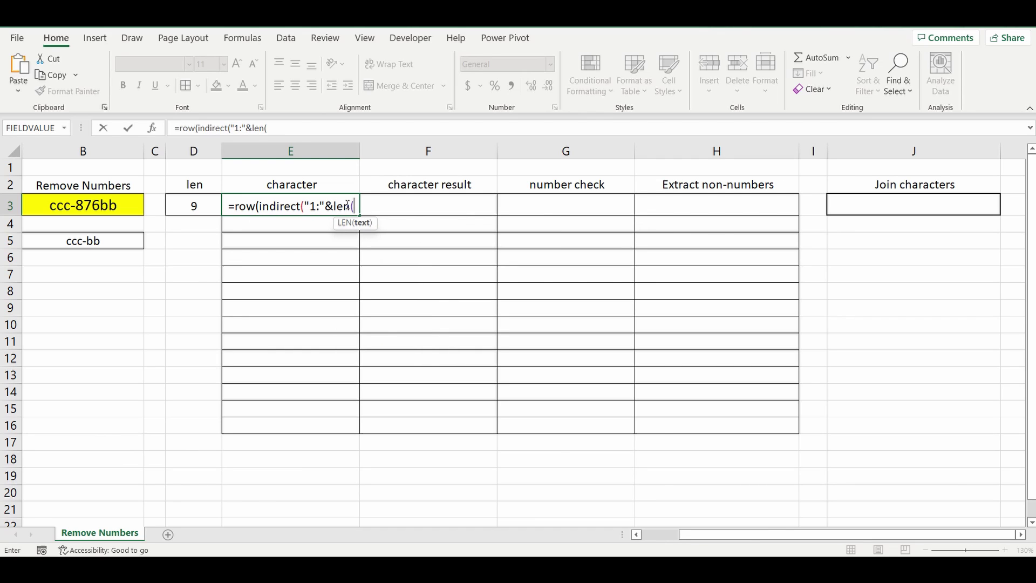
text(b3)
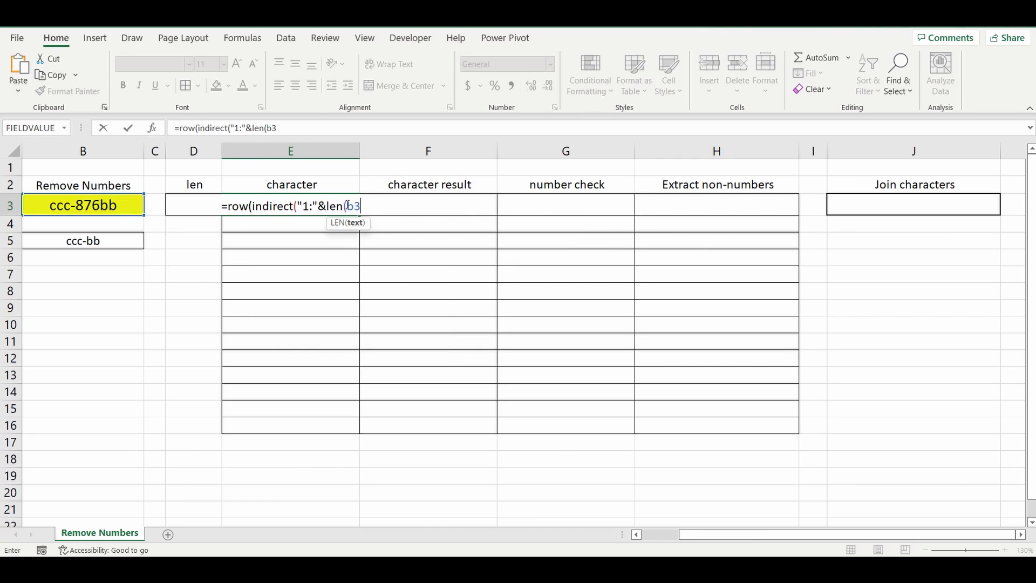
text())))
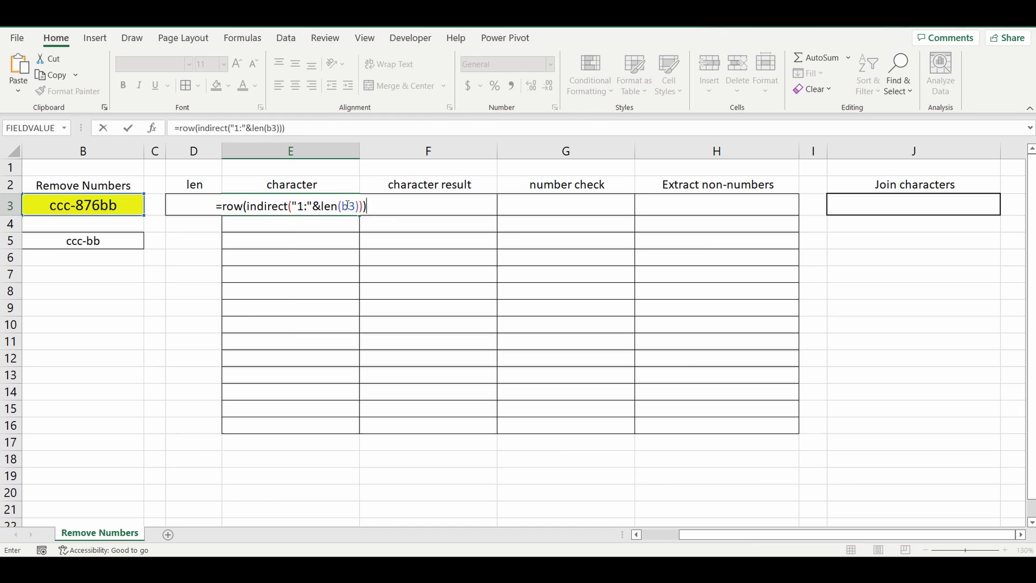
key(Return)
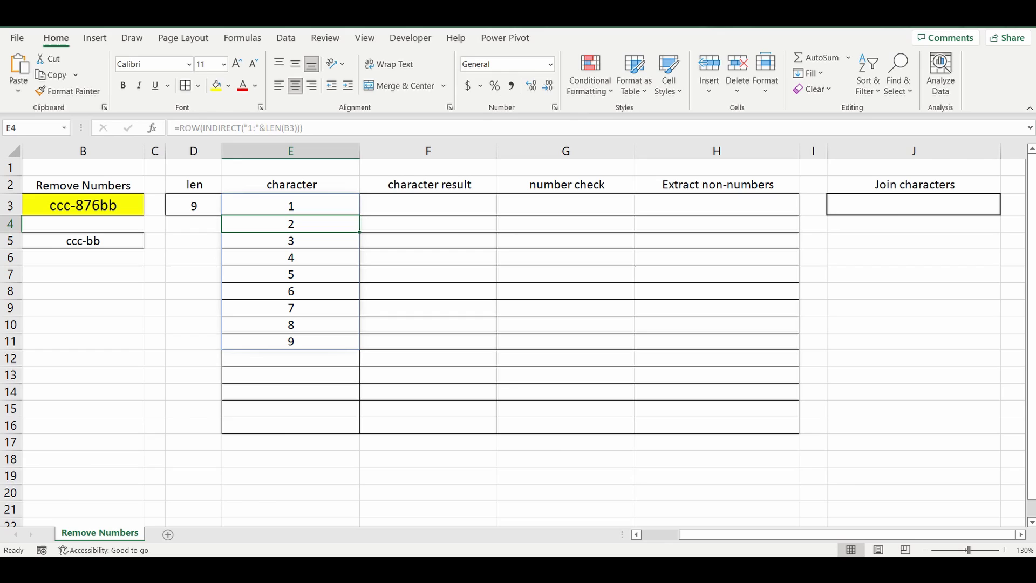
click(566, 241)
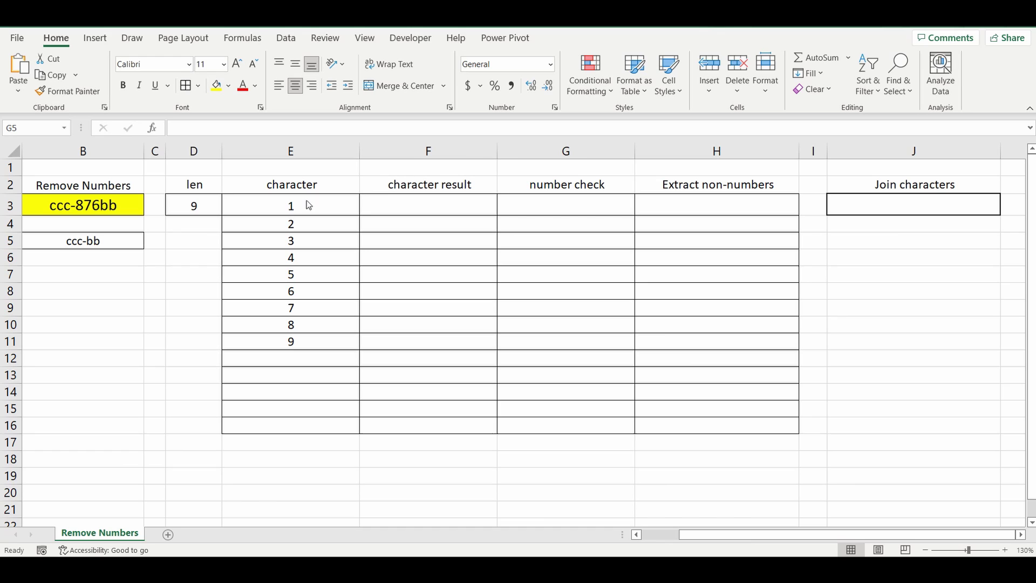
Enter =MID(B3,1,1) in F3 to extract B3's first character.
click(420, 208)
text(=mid)
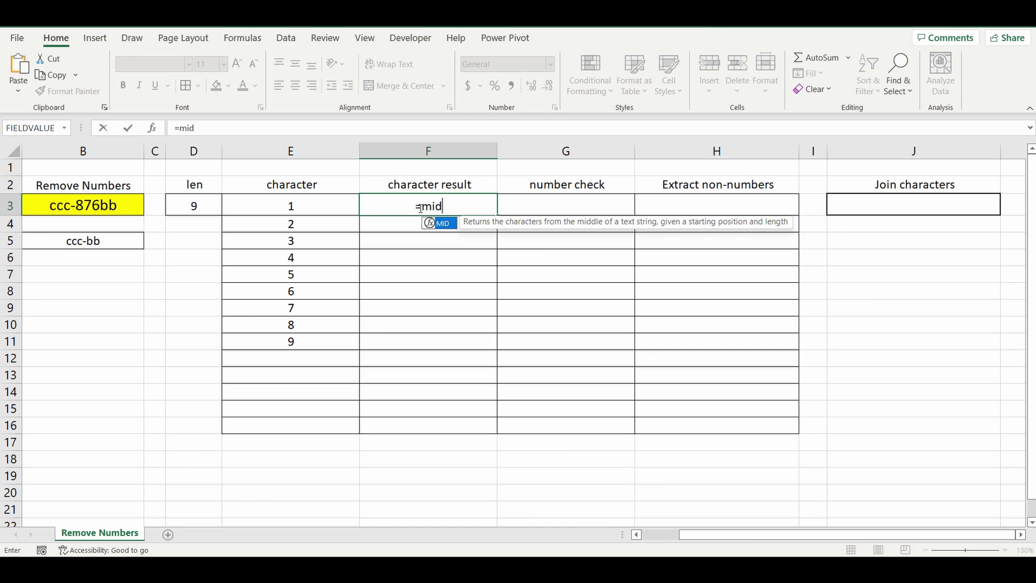
text(()
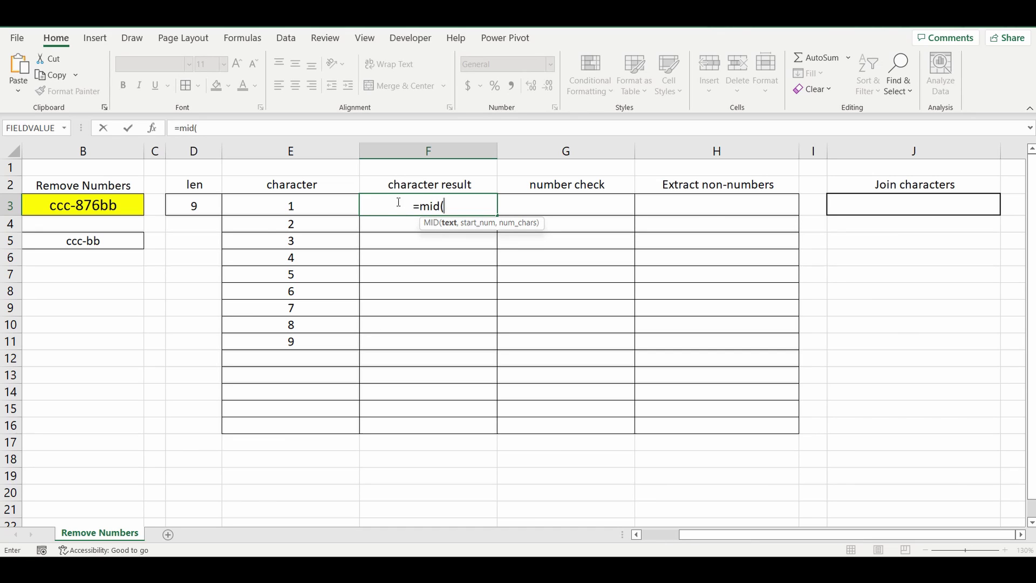
click(85, 207)
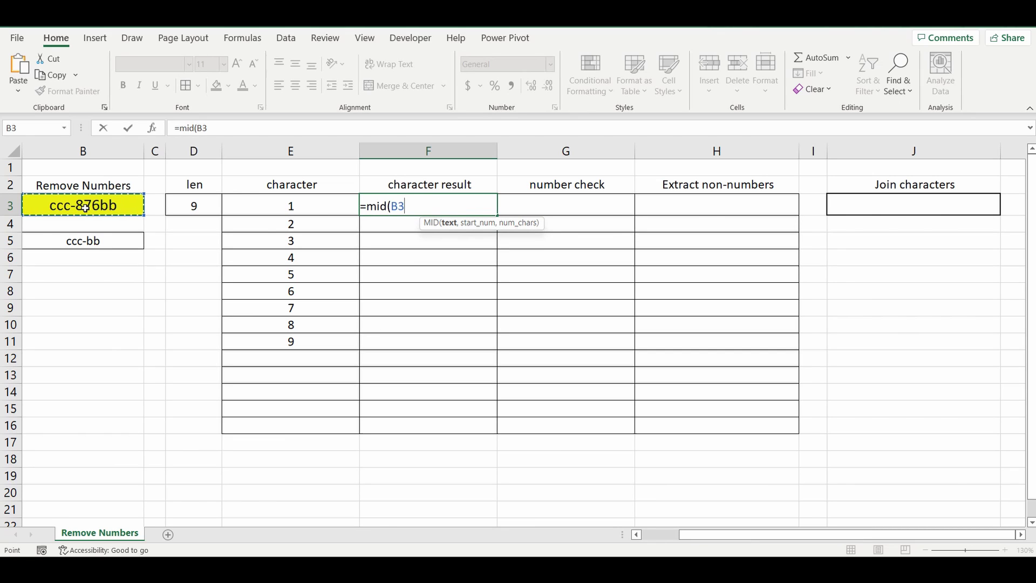
text(,)
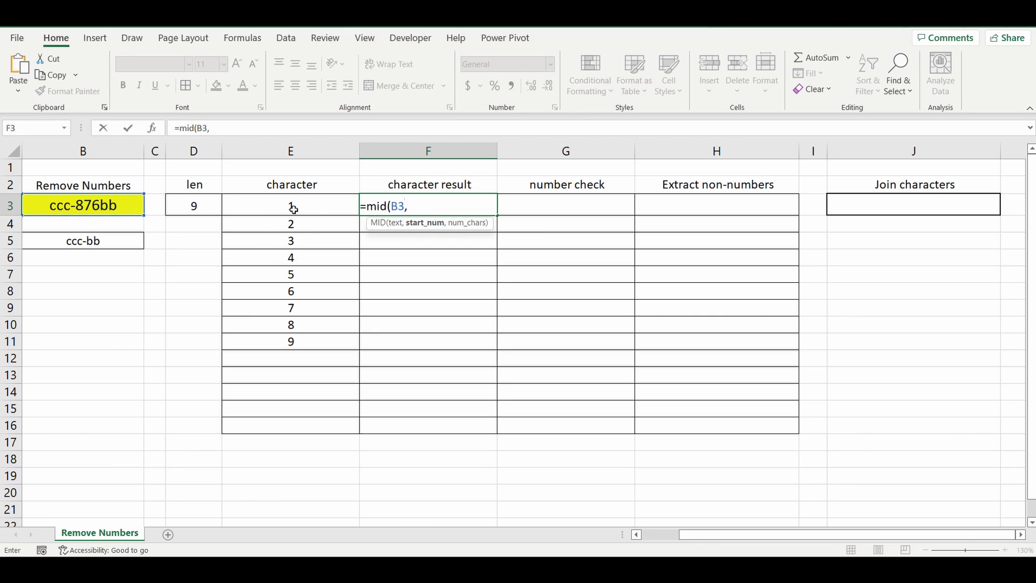
text(1,1)
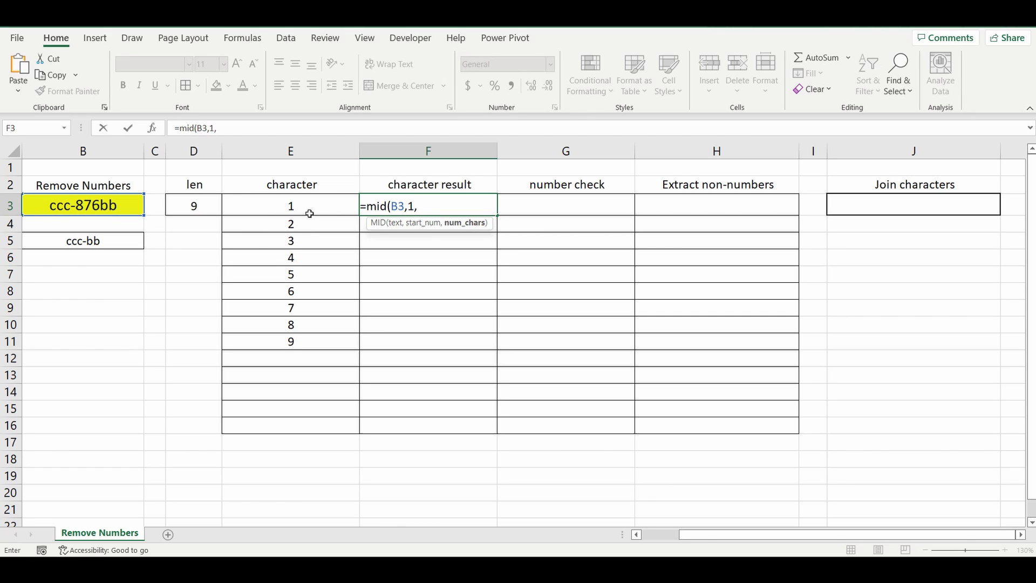
text())
key(Return)
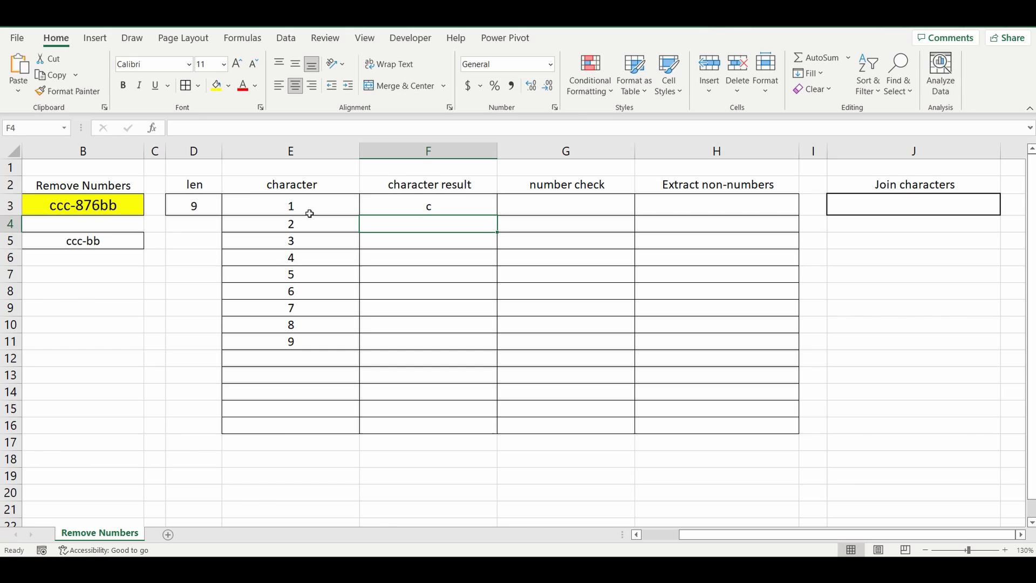
Change F3's start position to 4 so =MID(B3,4,1) returns the hyphen.
click(431, 206)
click(218, 129)
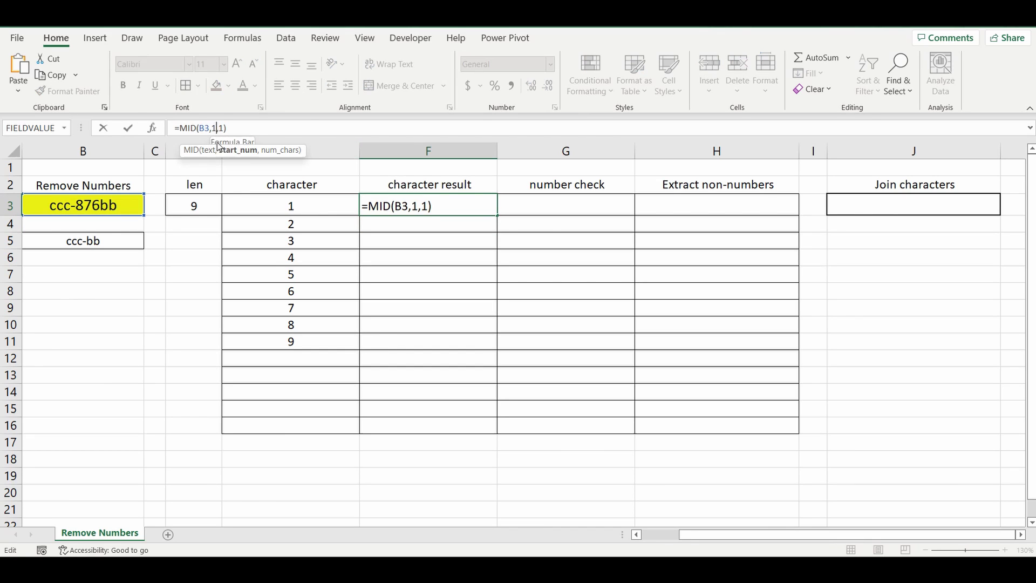
key(BackSpace)
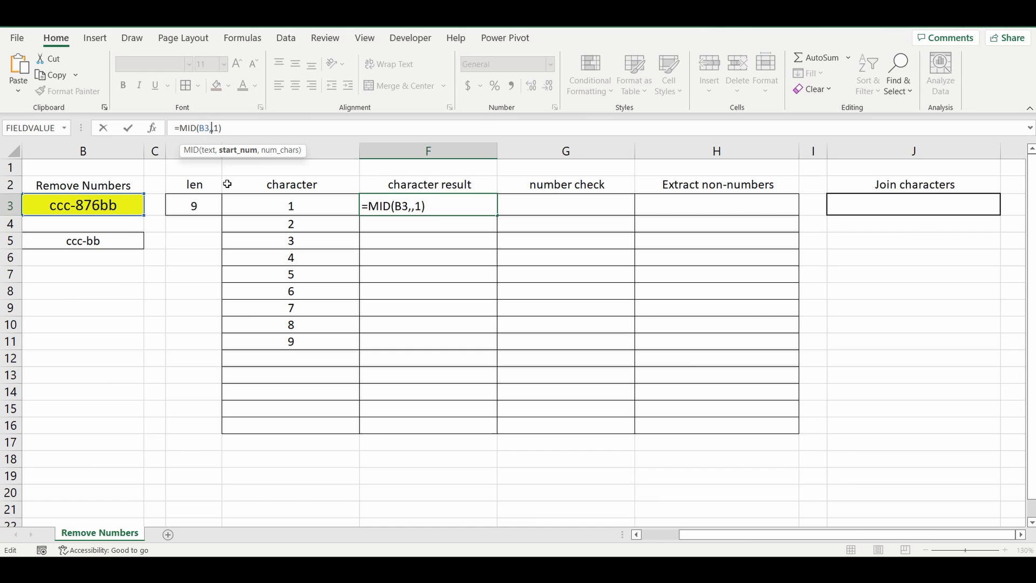
text(4)
key(Return)
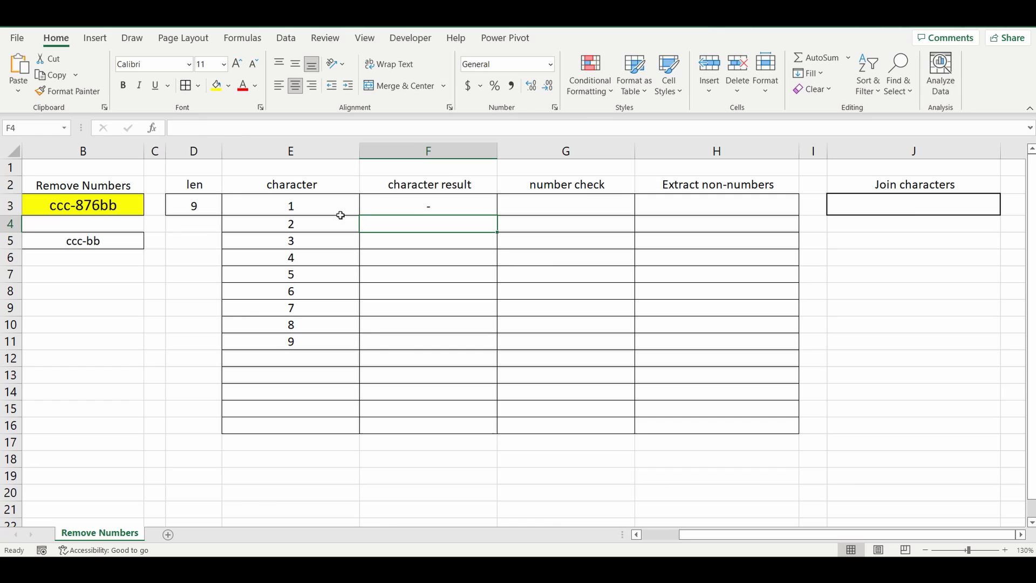
Copy the ROW(INDIRECT("1:"&LEN(B3))) expression from E3's formula.
click(410, 208)
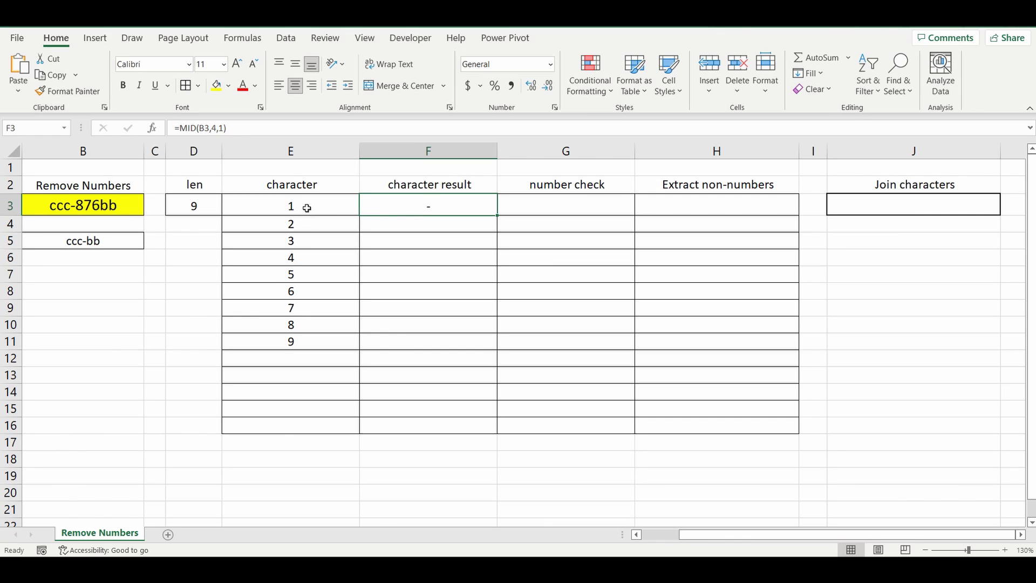
click(290, 204)
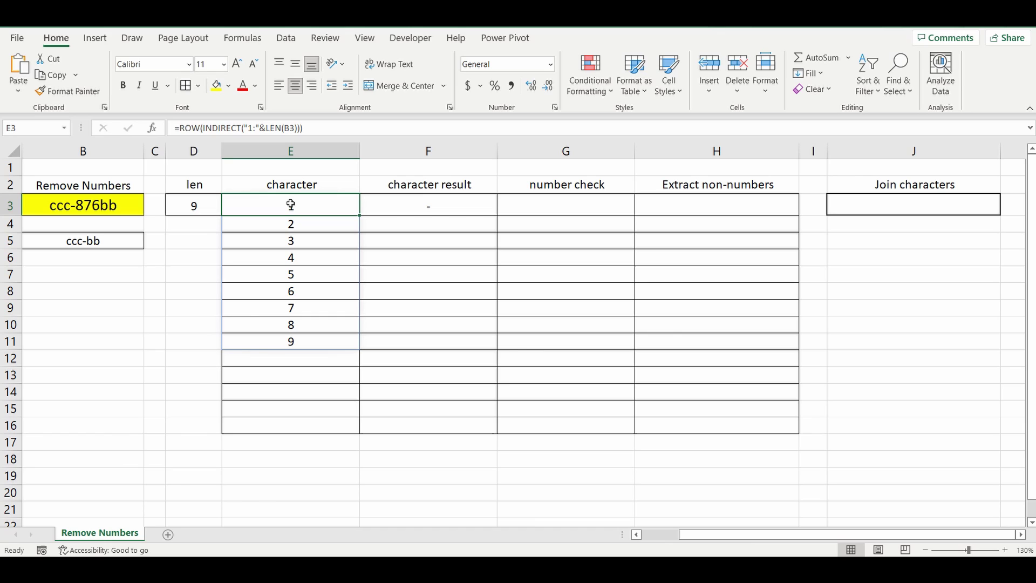
drag(180, 129, 308, 130)
key(ctrl+c)
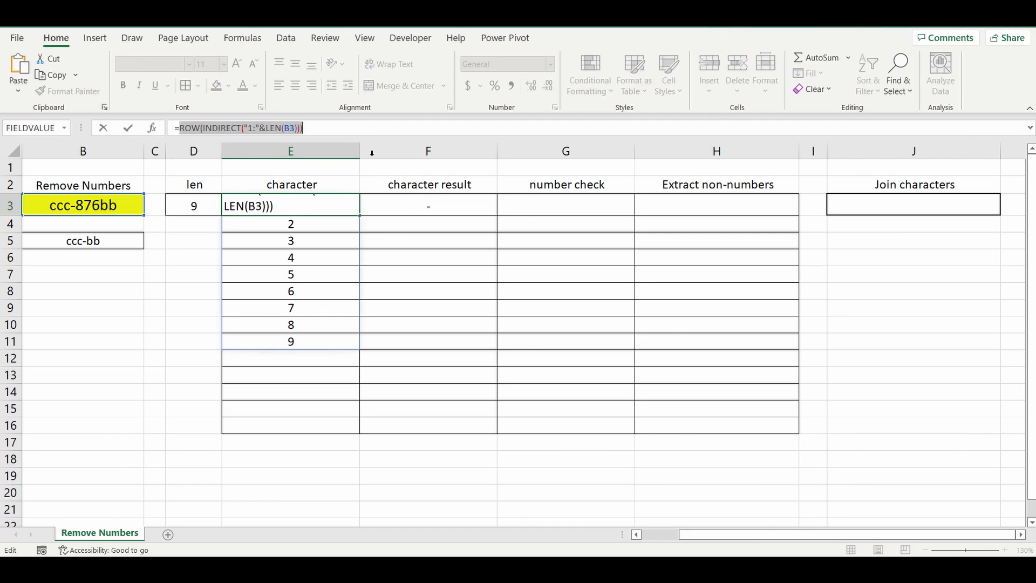
key(Escape)
Replace the 4 in F3's MID formula with the copied expression, spilling characters into F3:F11.
click(405, 205)
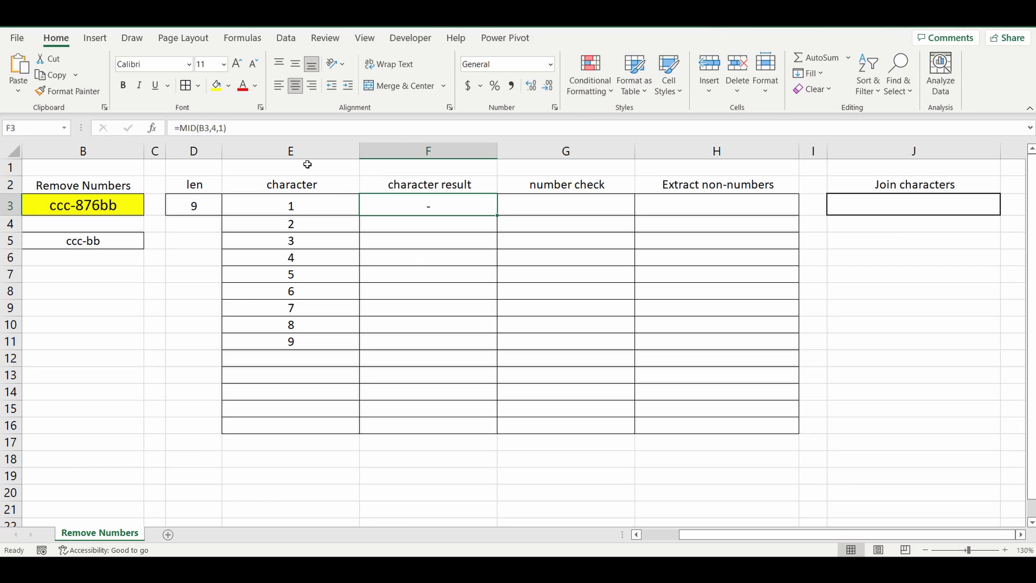
click(215, 130)
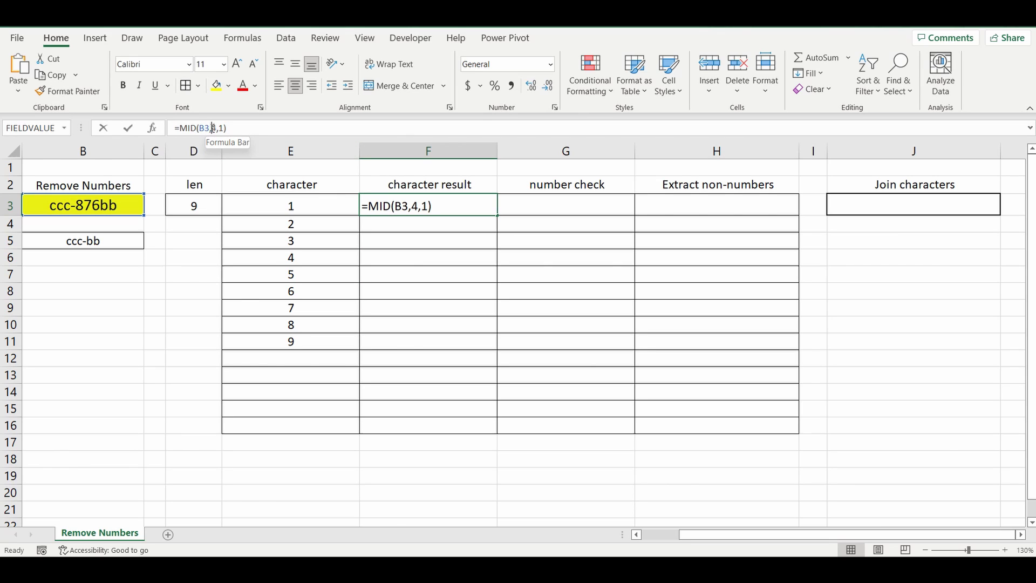
double_click(215, 129)
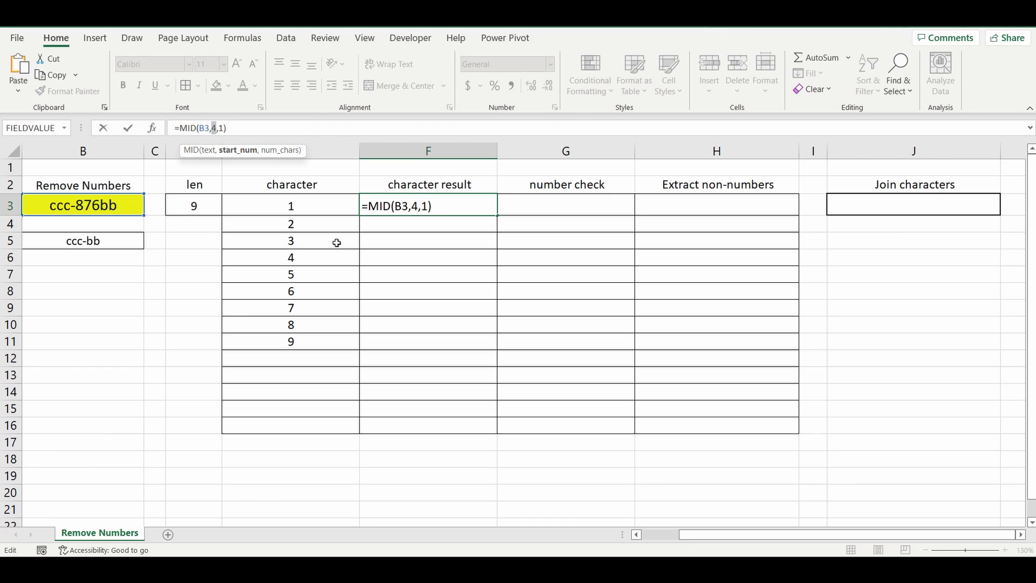
key(ctrl+v)
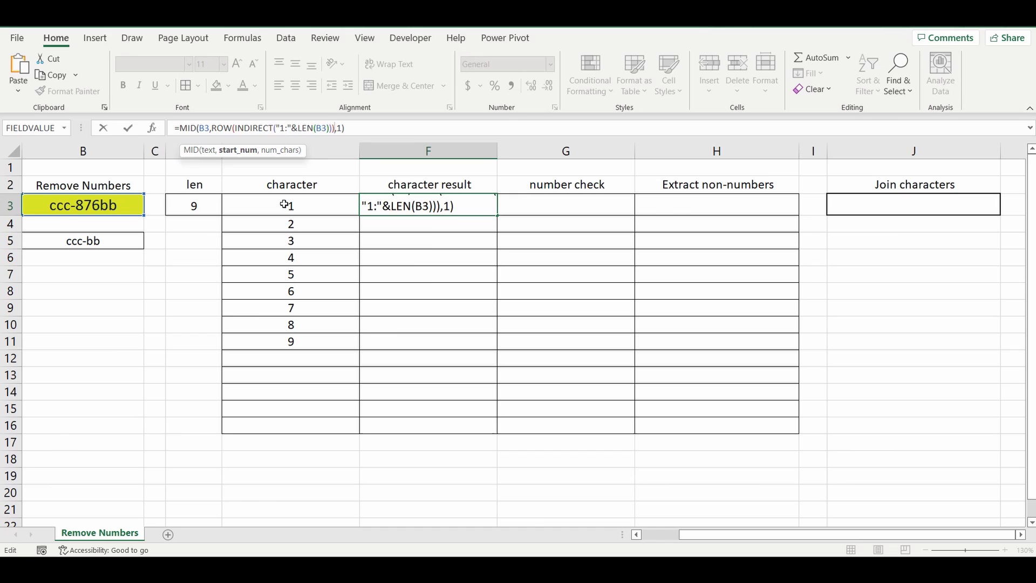
key(Return)
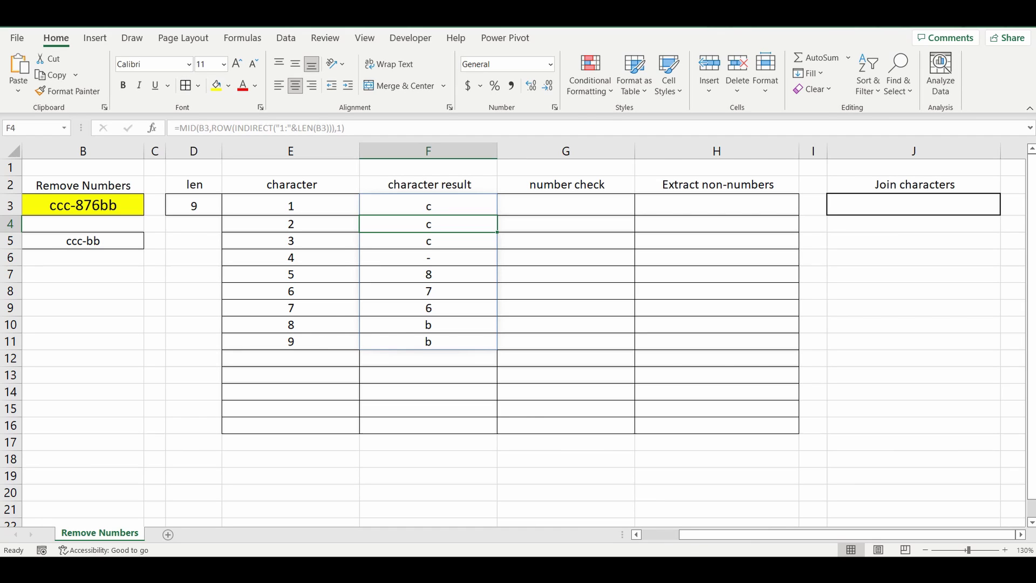
click(717, 308)
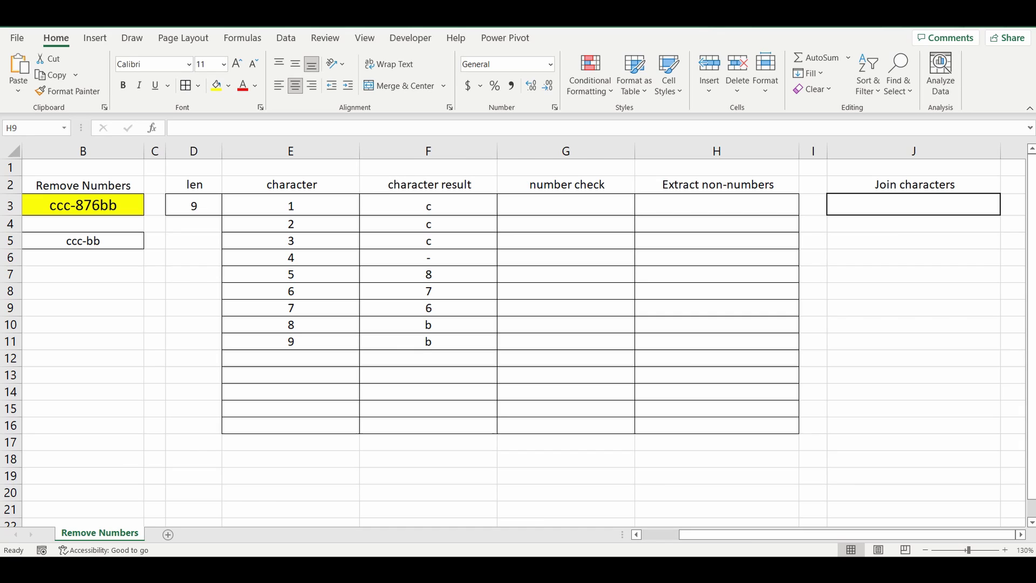
Put F3's MID formula followed by *1 into G3, giving 8, 7, 6 and #VALUE! elsewhere.
click(491, 205)
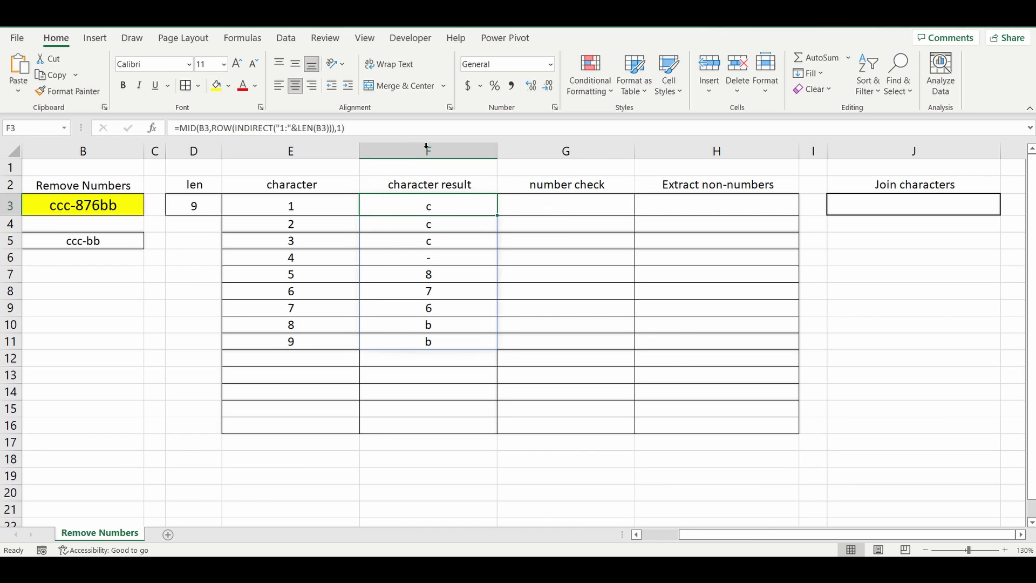
drag(371, 130, 148, 129)
key(ctrl+c)
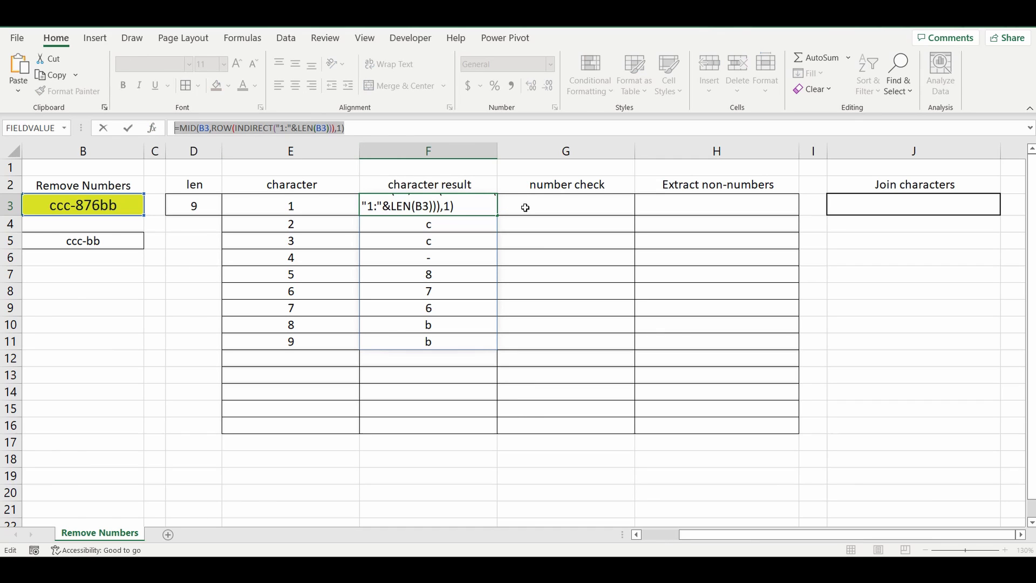
text(=)
click(528, 206)
key(Escape)
click(529, 206)
click(348, 130)
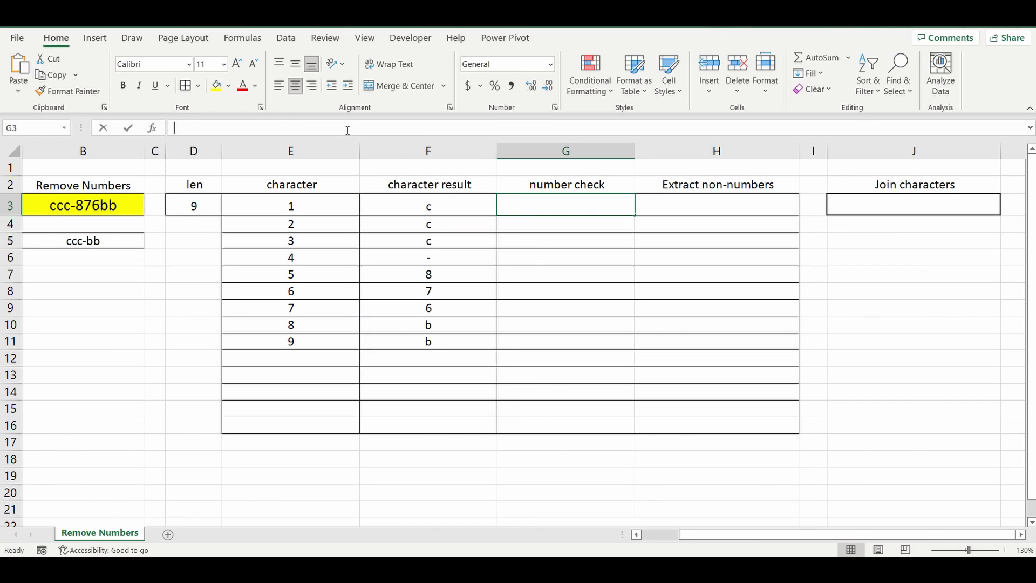
key(ctrl+v)
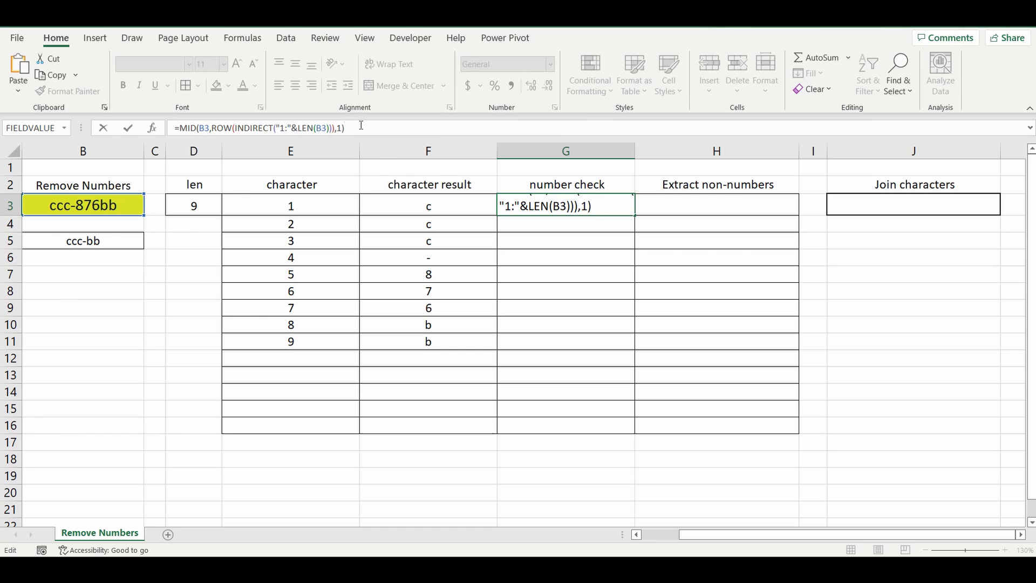
text(*1)
key(Return)
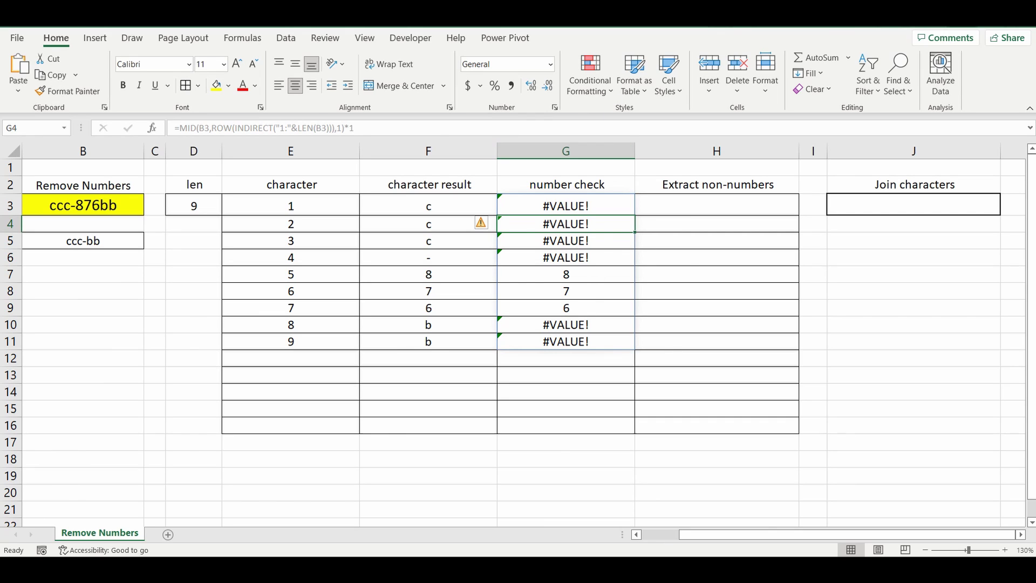
click(566, 206)
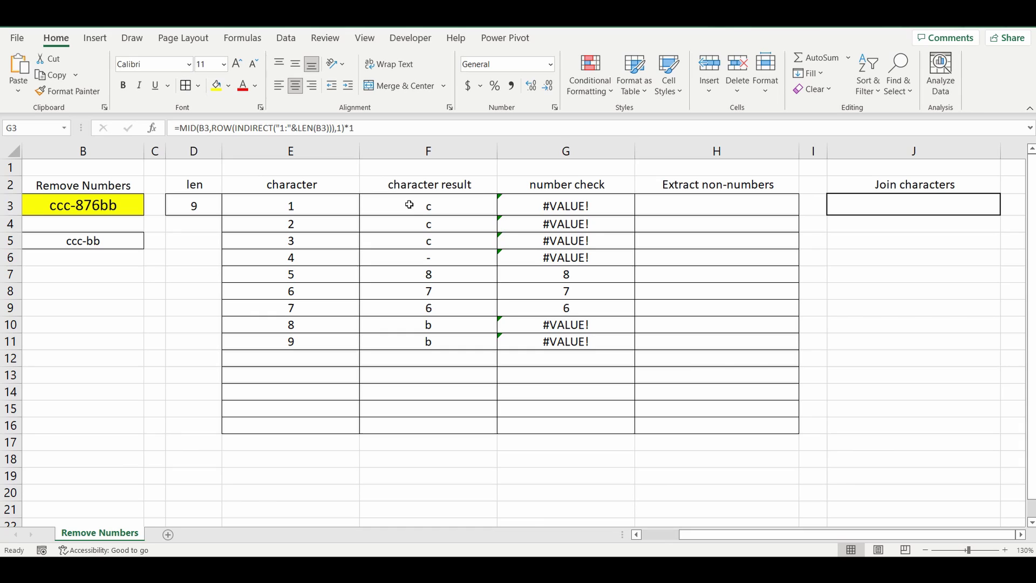
Copy the MID expression from F3's formula.
click(409, 205)
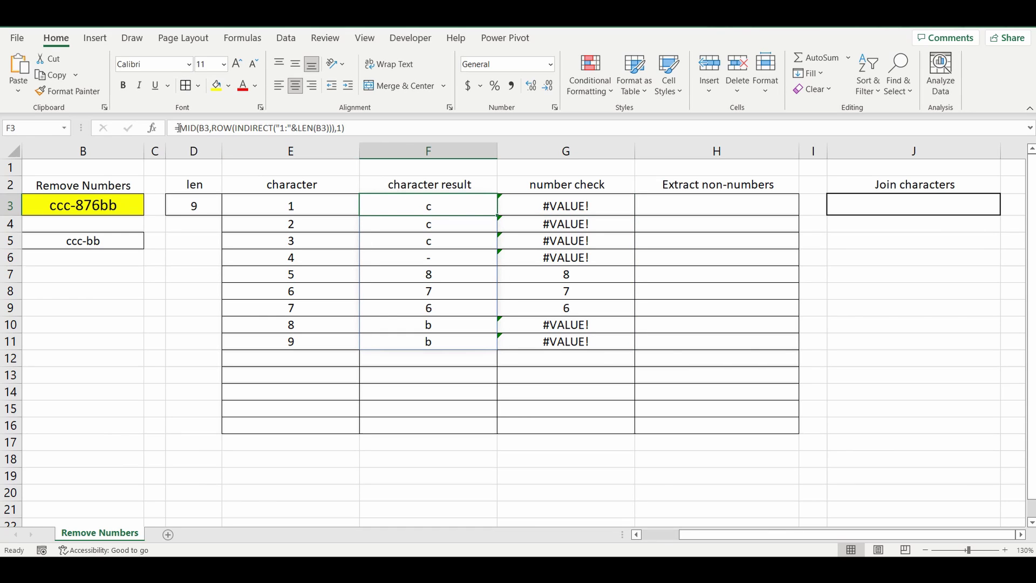
drag(178, 128, 360, 124)
key(ctrl+c)
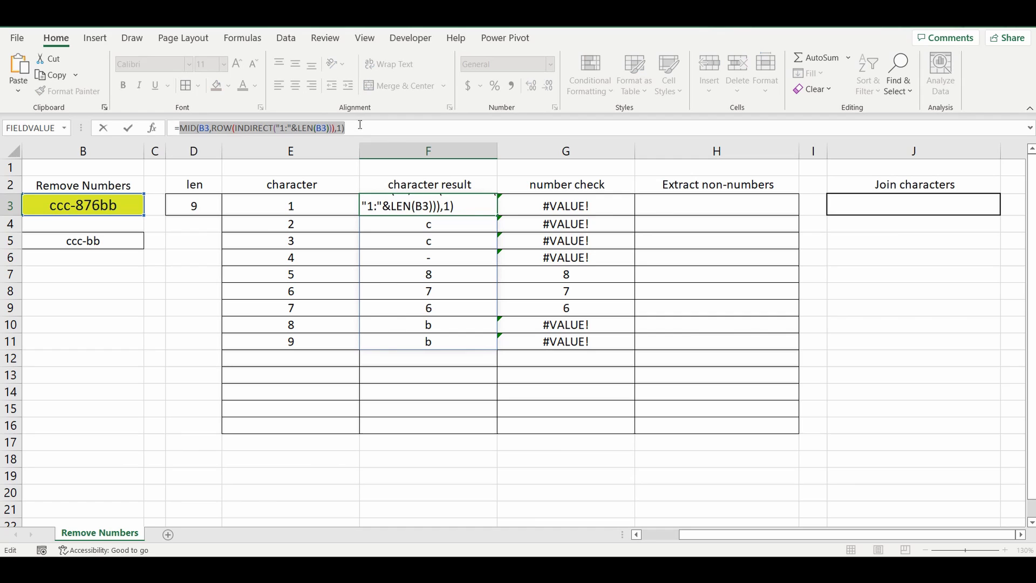
key(Escape)
Enter =IF(ISERROR(MID(...)*1),MID(...),"") in H3 so digits become blanks.
click(716, 205)
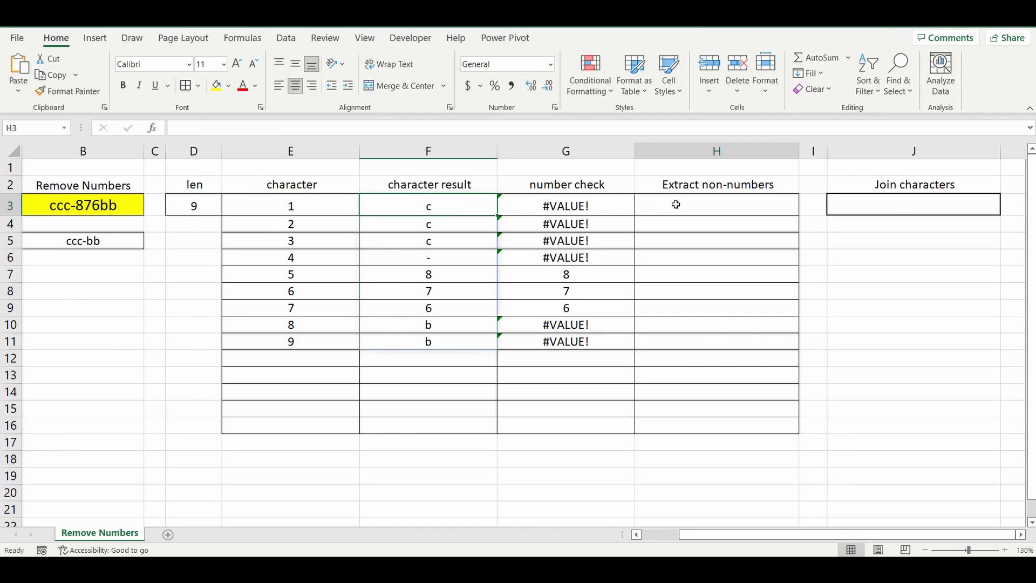
click(271, 128)
text(=)
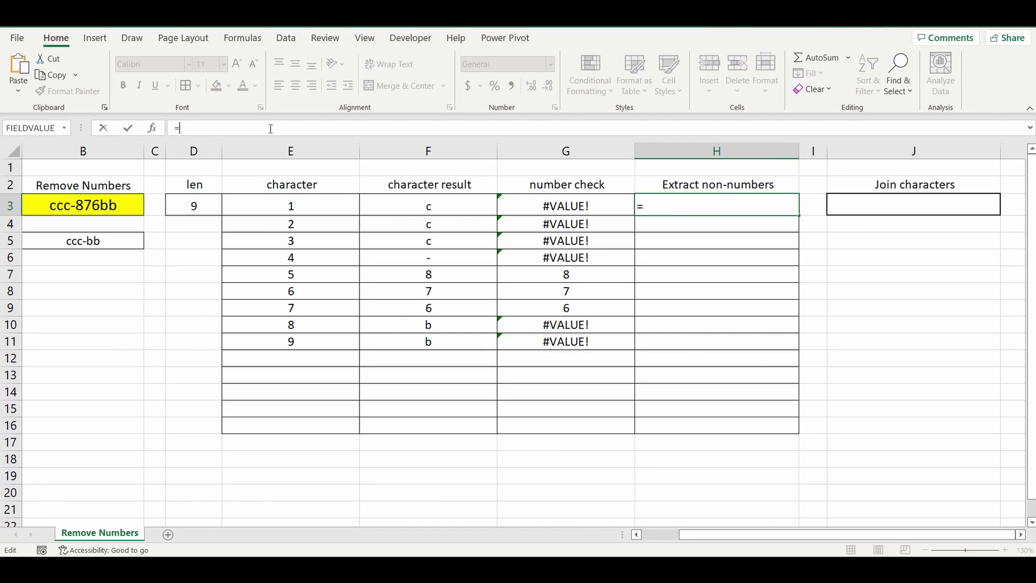
text(if(is)
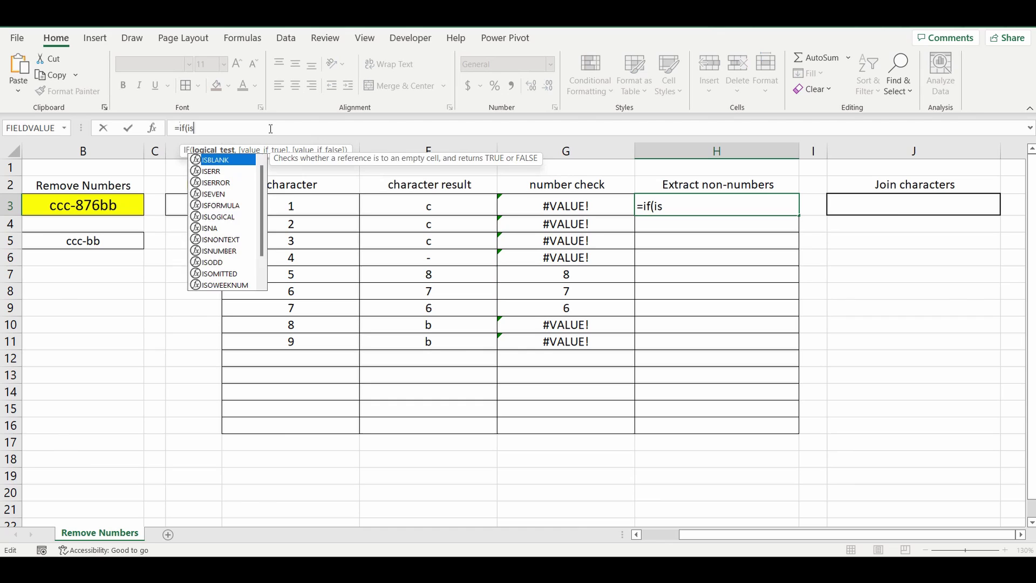
text(error()
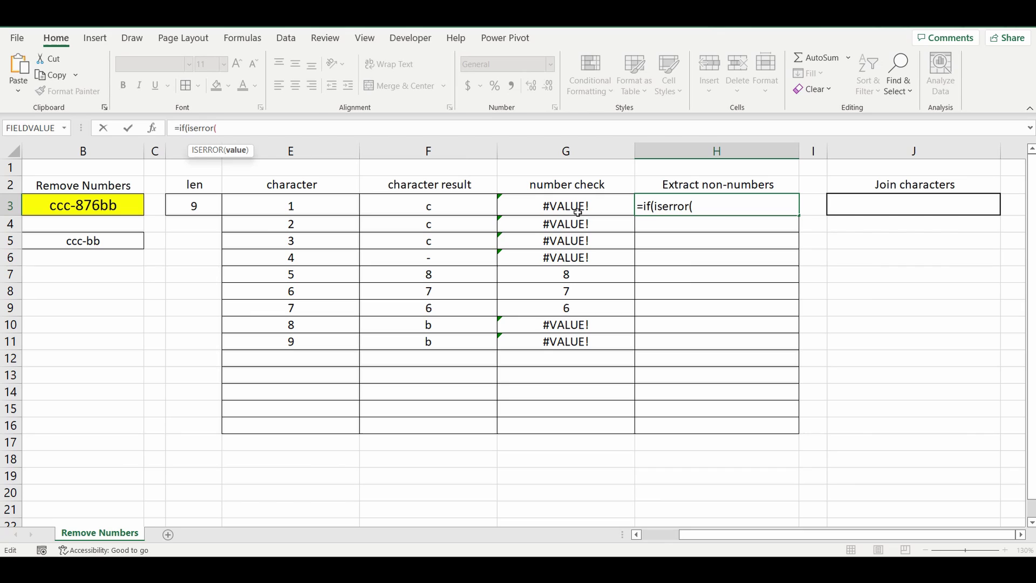
key(ctrl+v)
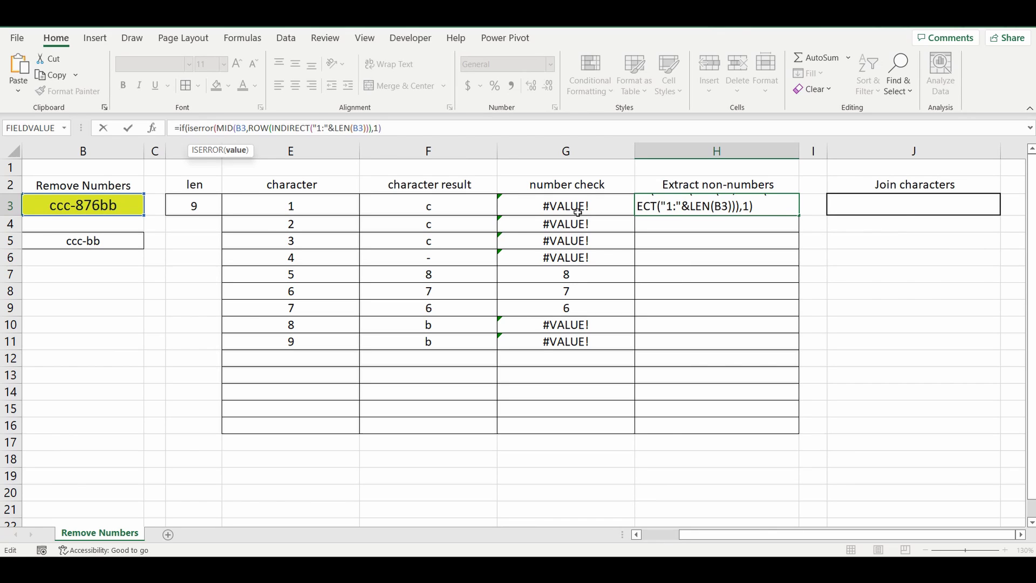
text(*1))
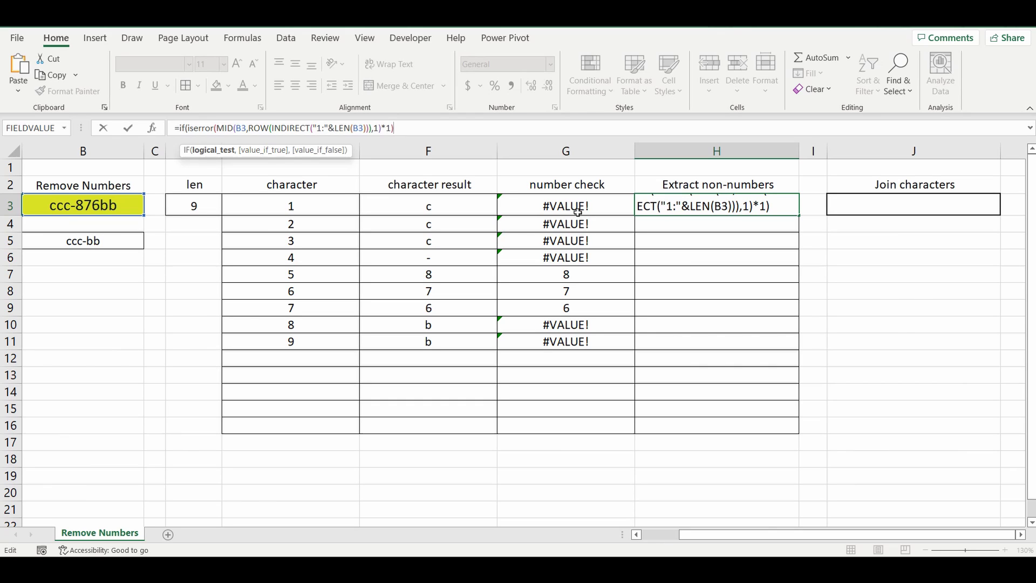
text(,)
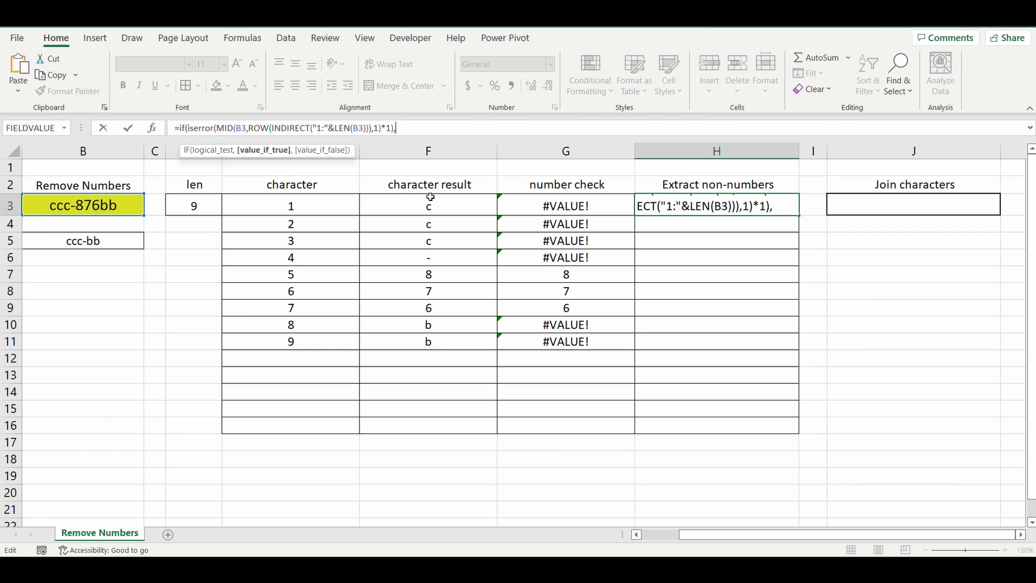
key(ctrl+v)
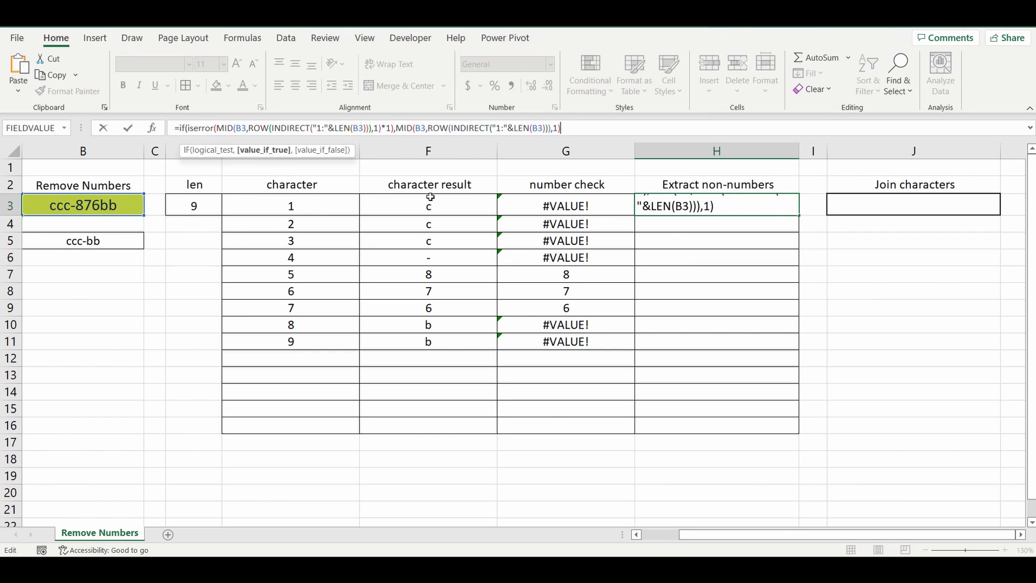
text(,)
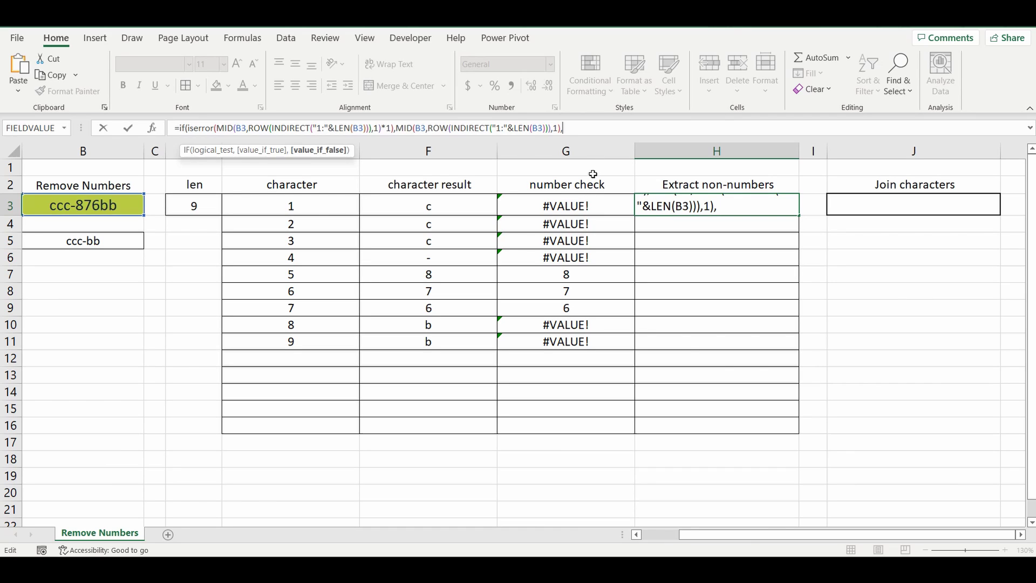
text(""))
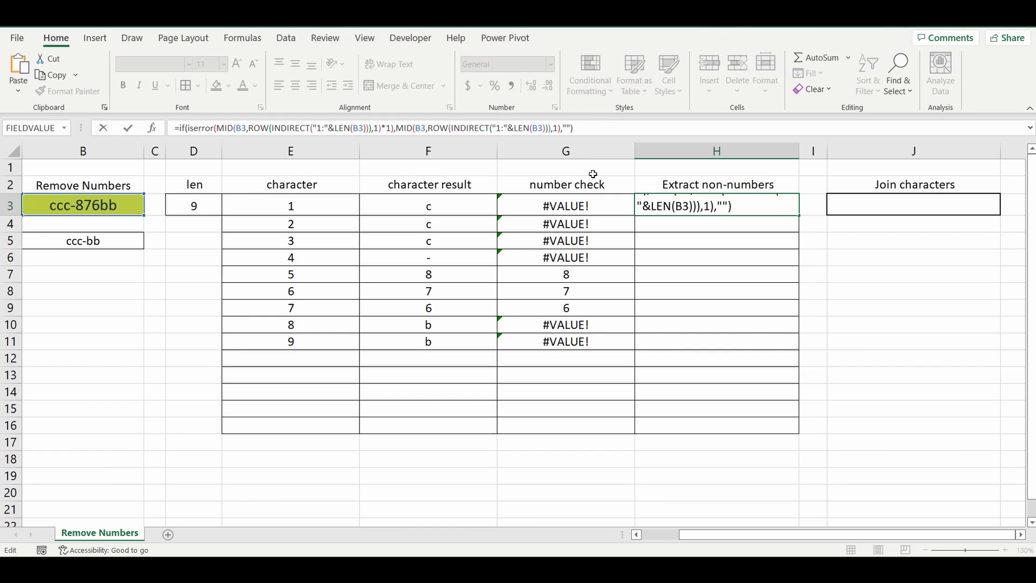
key(Return)
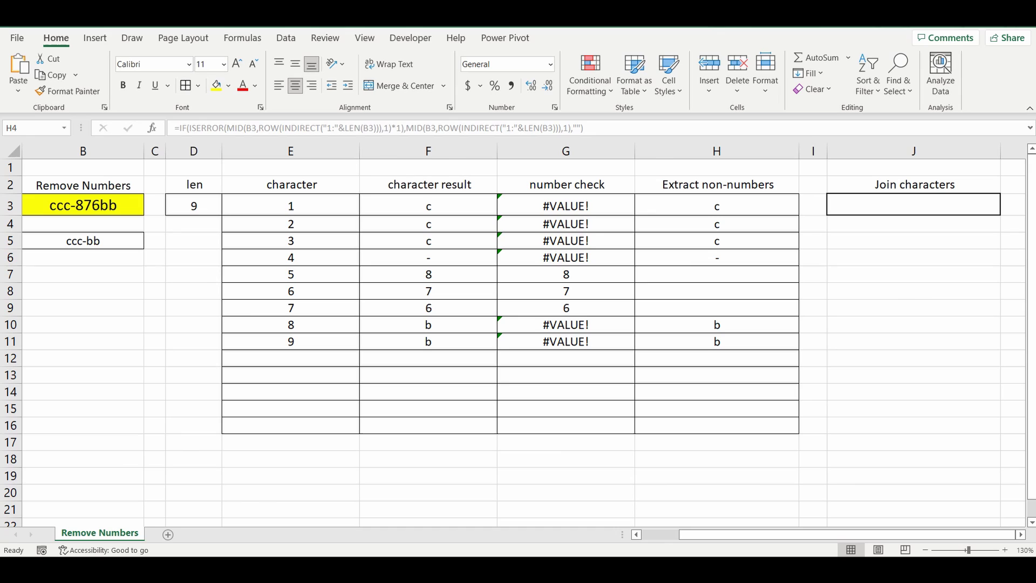
Copy the IF(ISERROR(...)) formula text from H3.
click(691, 202)
click(691, 202)
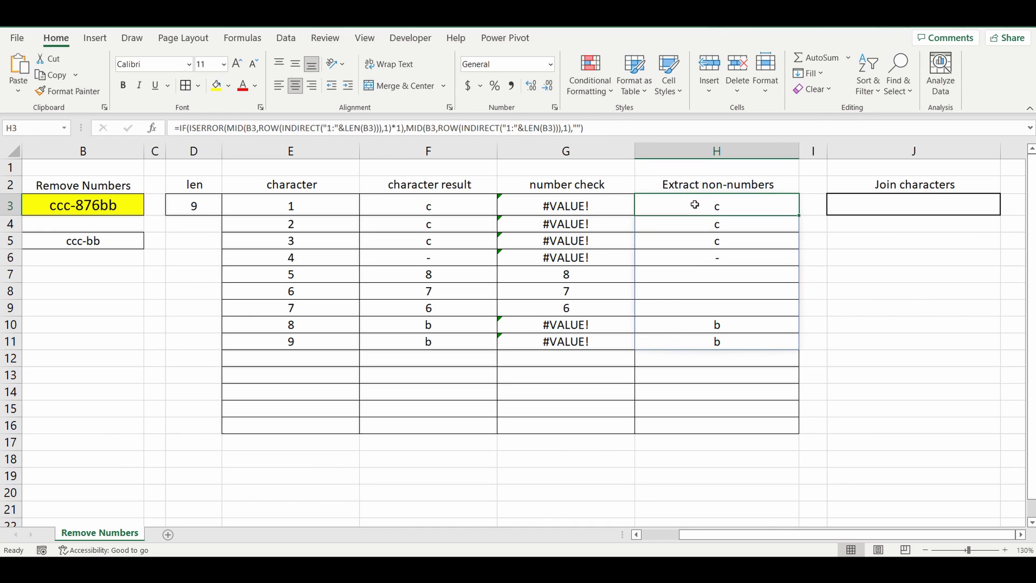
drag(585, 128, 178, 142)
key(ctrl+c)
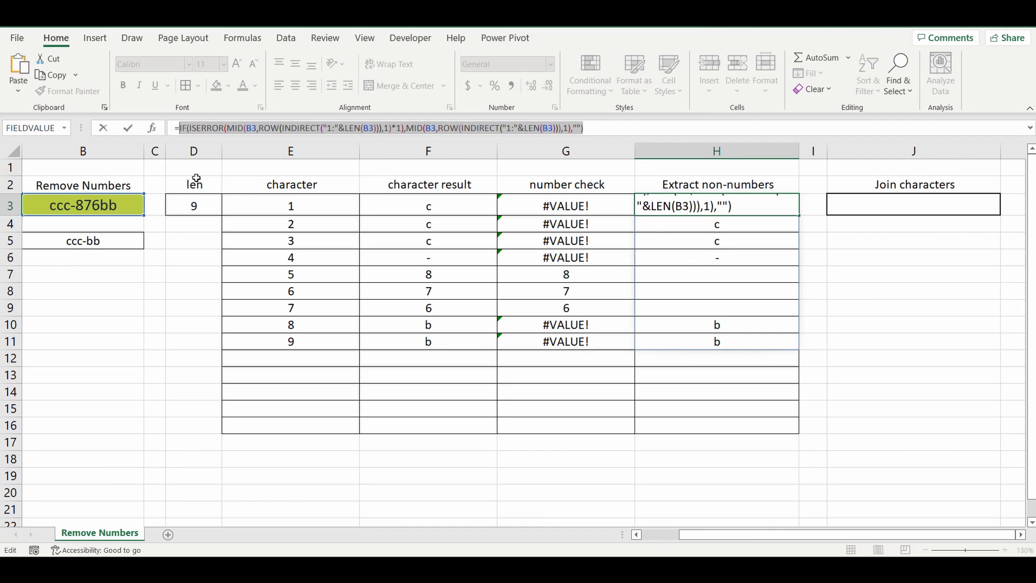
click(862, 205)
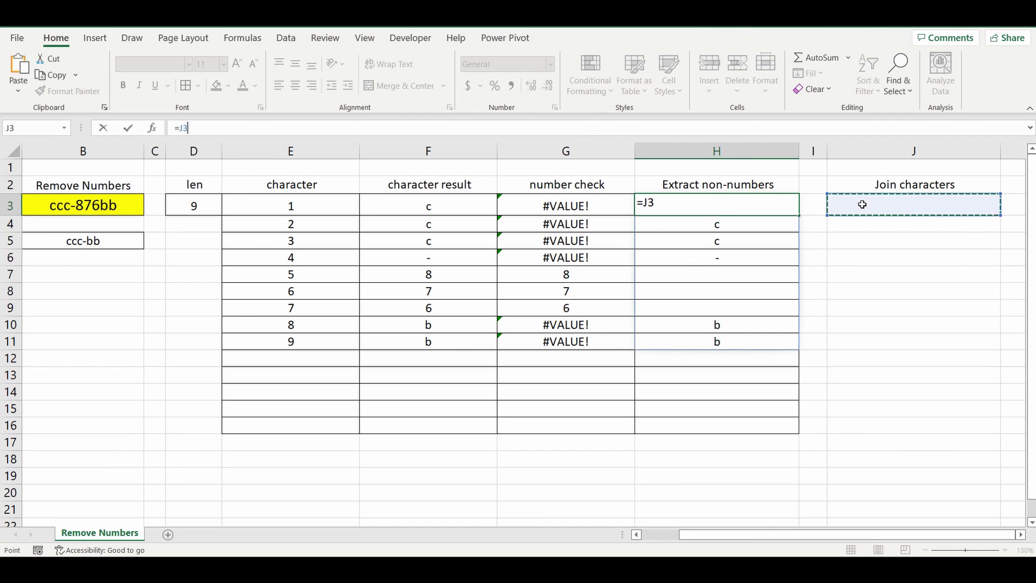
key(Escape)
click(862, 205)
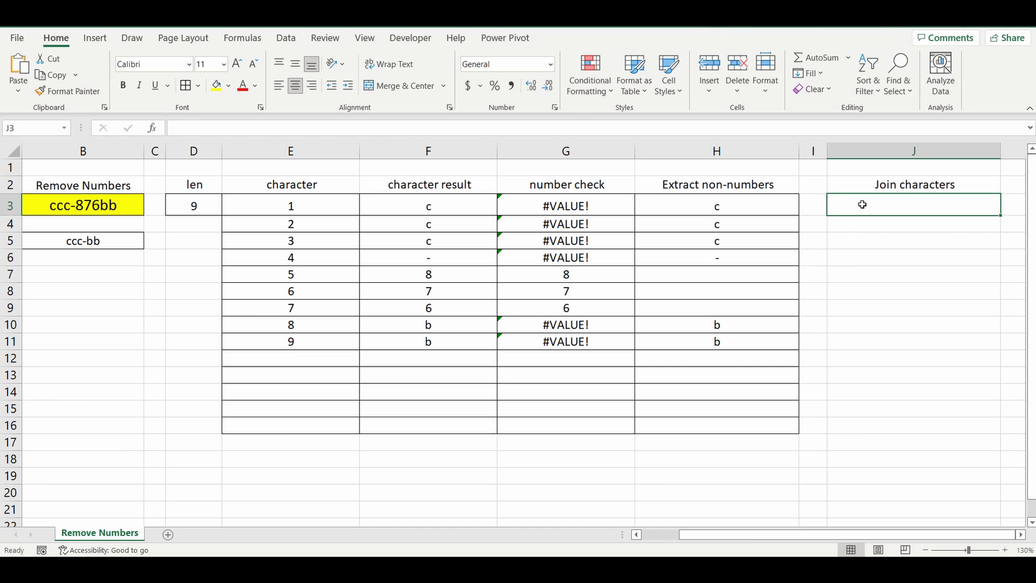
Enter =TEXTJOIN("",TRUE,<copied IF formula>) in J3, returning ccc-bb.
text(=te)
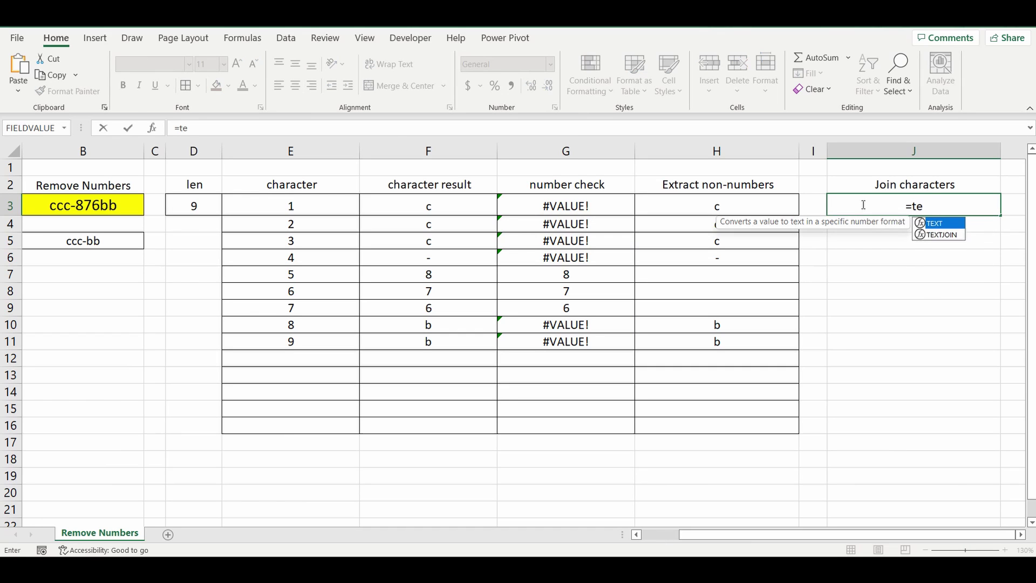
text(xtjoin)
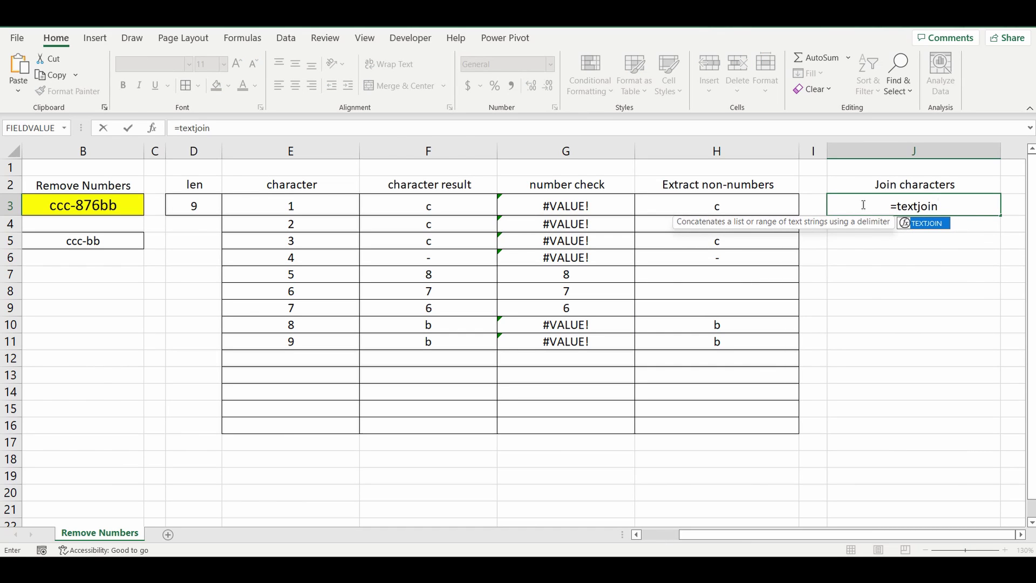
text(()
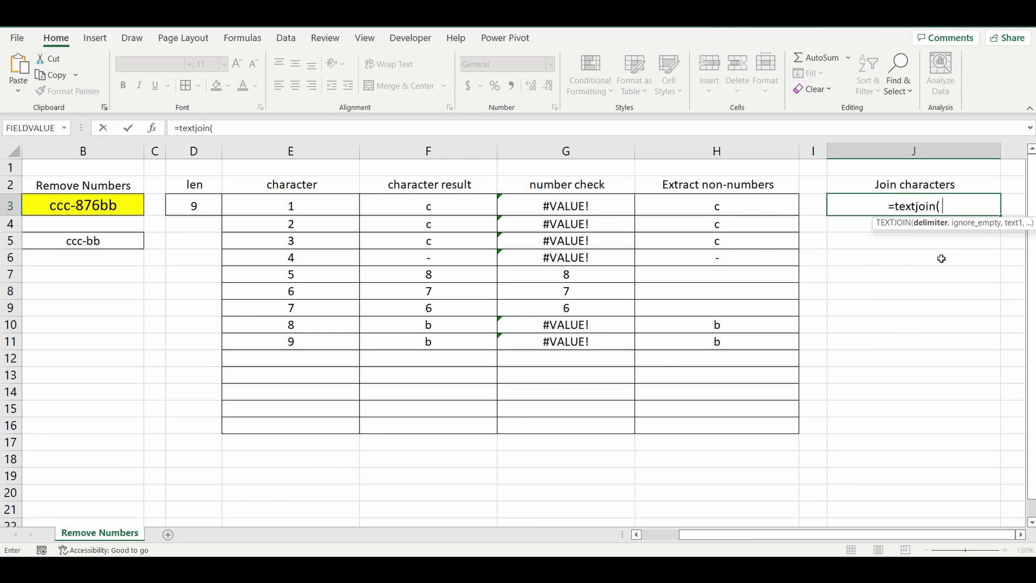
text("",)
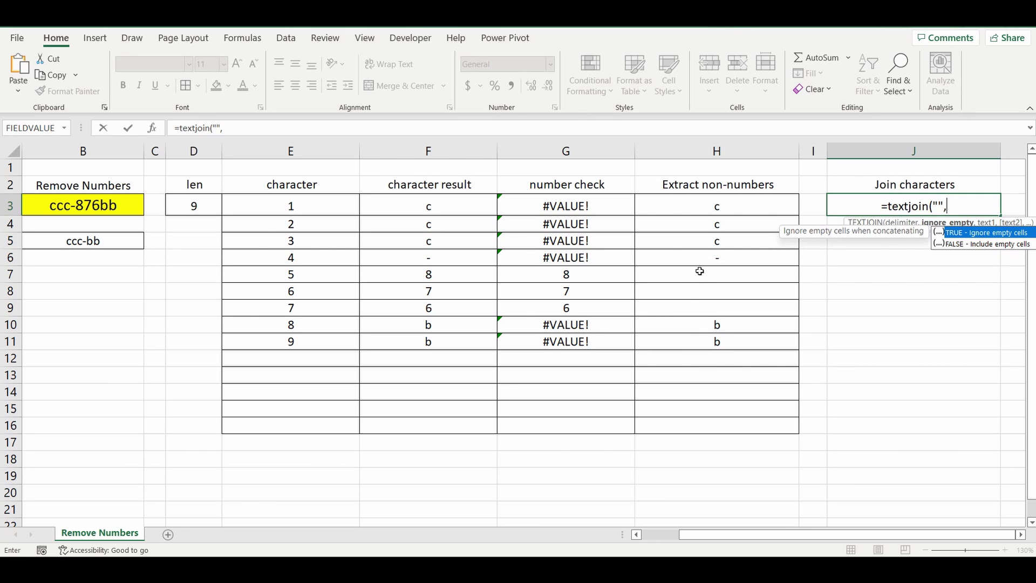
text(t)
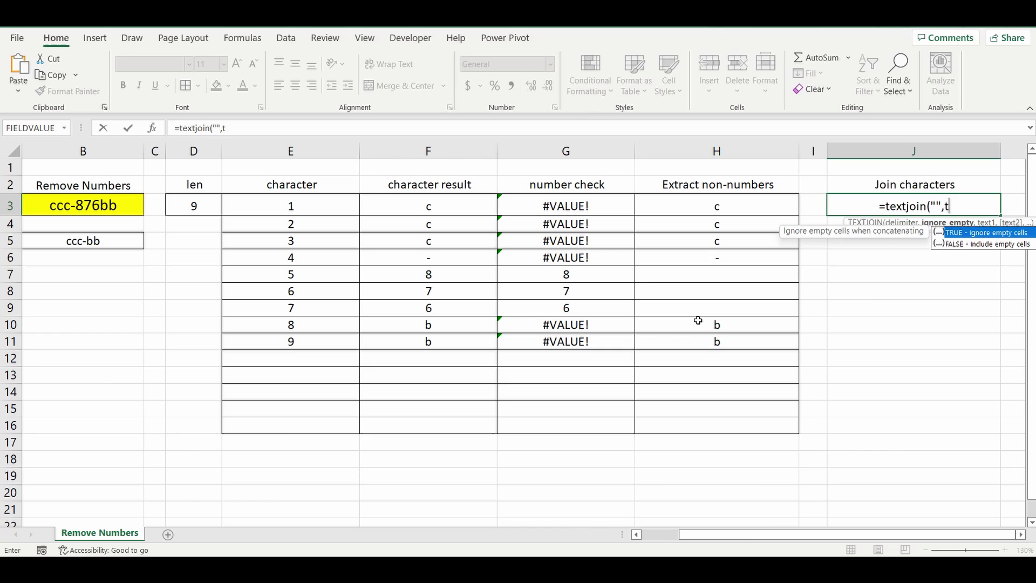
text(rue,)
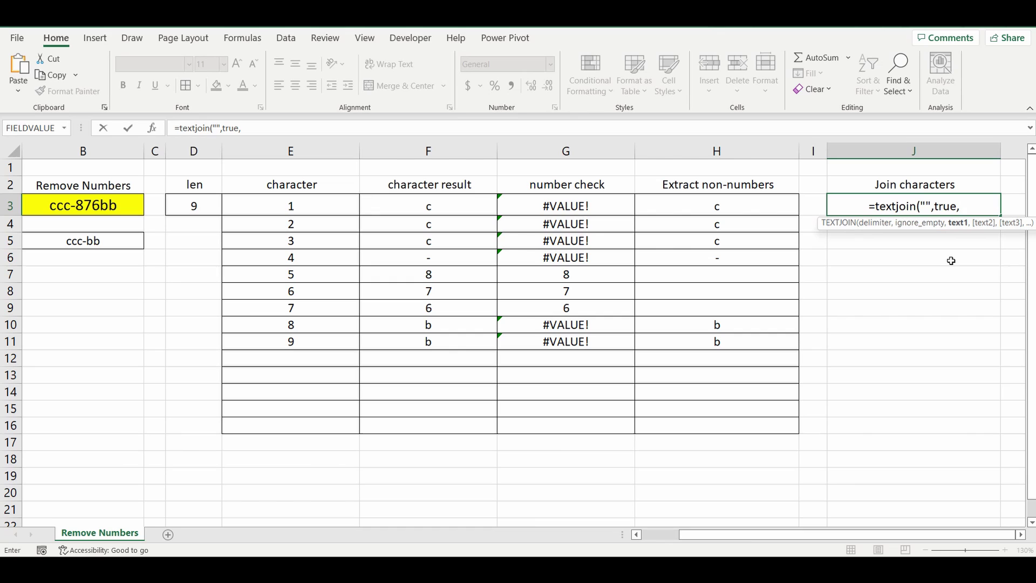
key(ctrl+v)
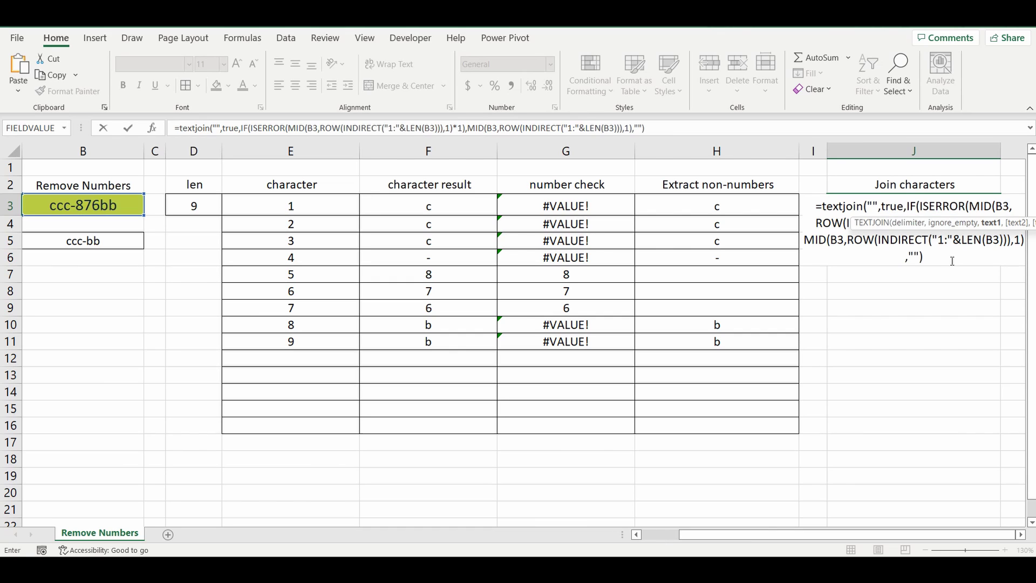
click(656, 126)
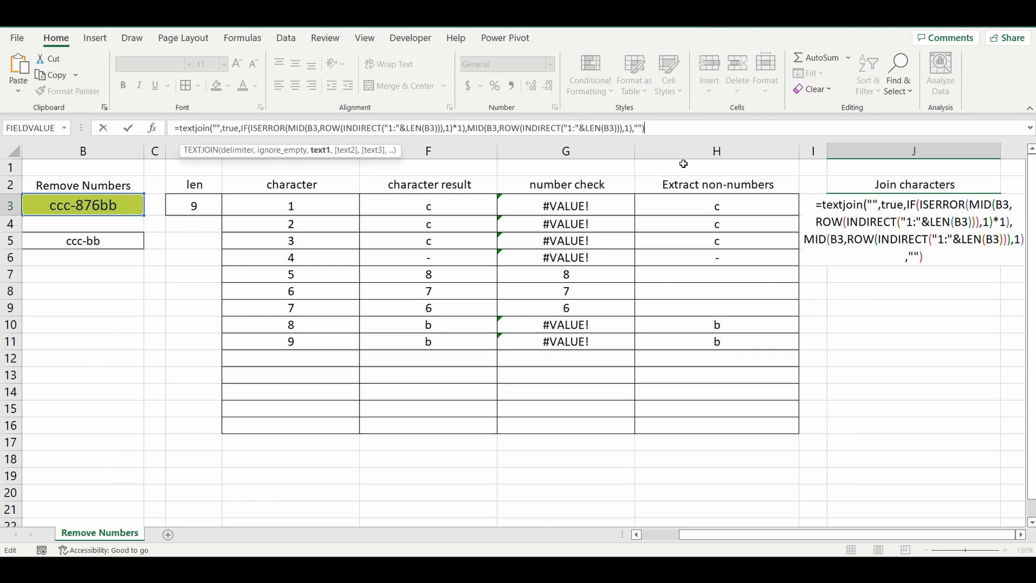
text())
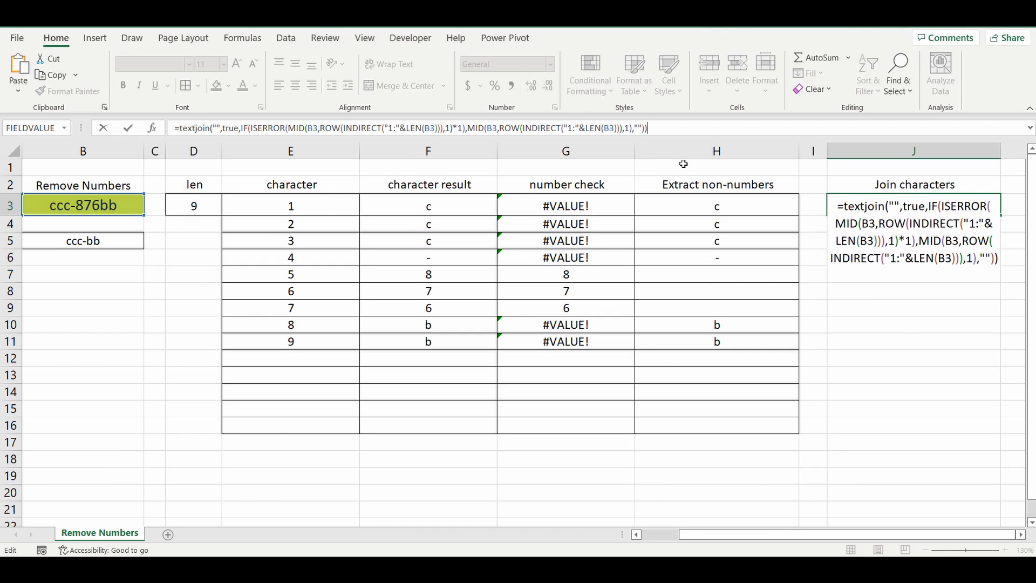
key(Return)
click(909, 206)
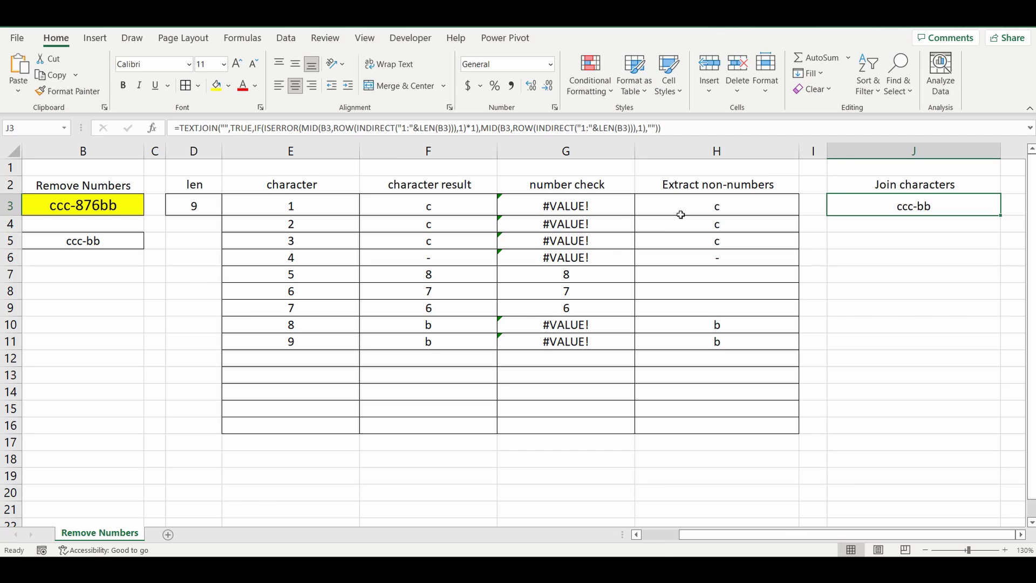
Type hdfy6464j74j into B3 so LEN shows 12 and J3 returns hdfyjj.
click(124, 209)
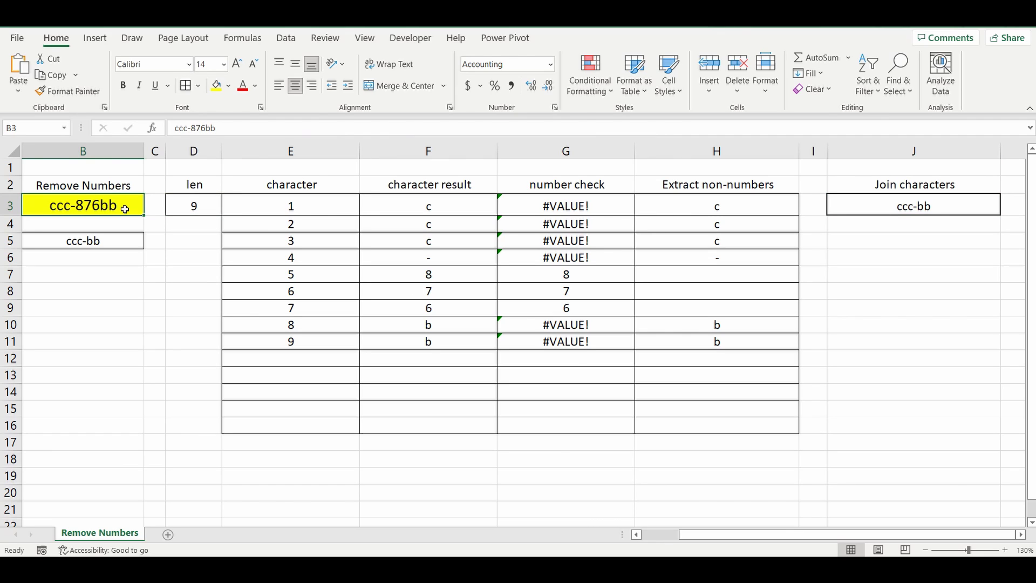
text(hdfy6)
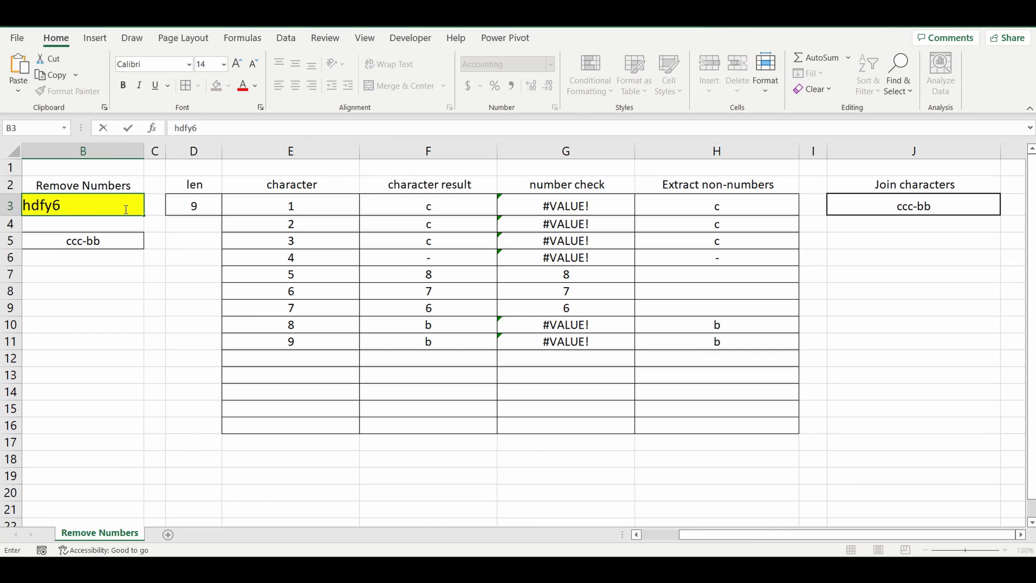
text(464j74j)
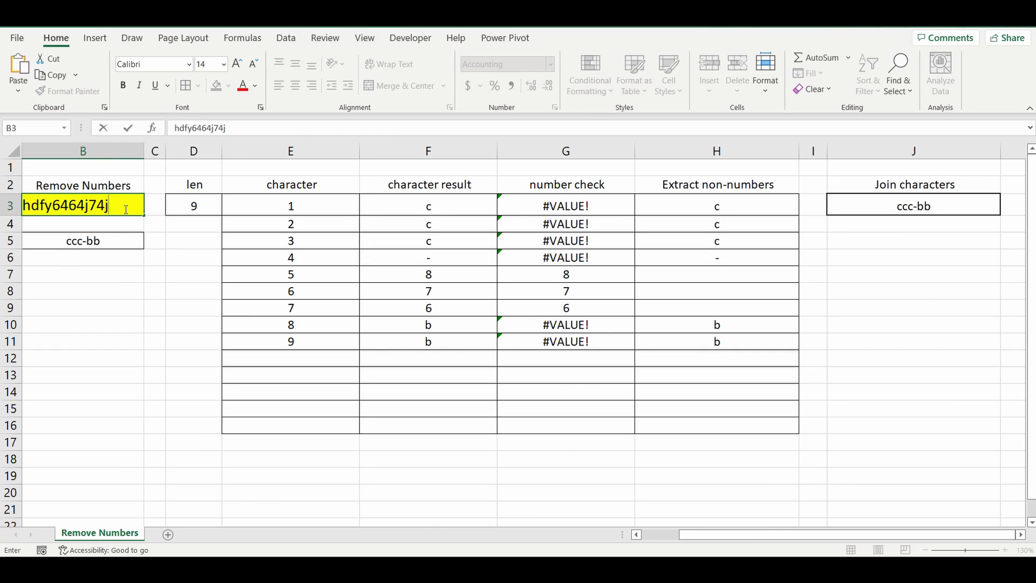
key(Return)
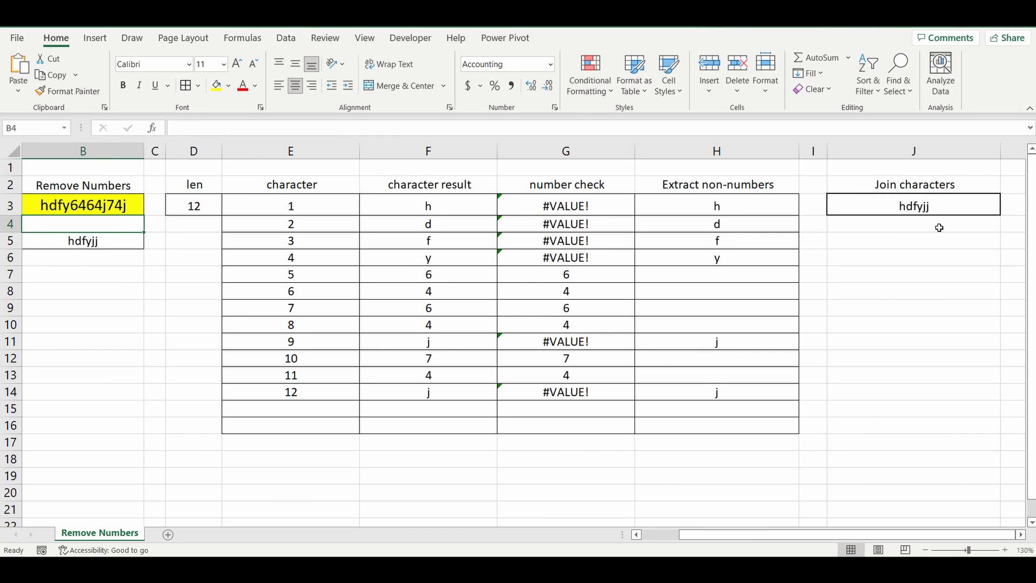